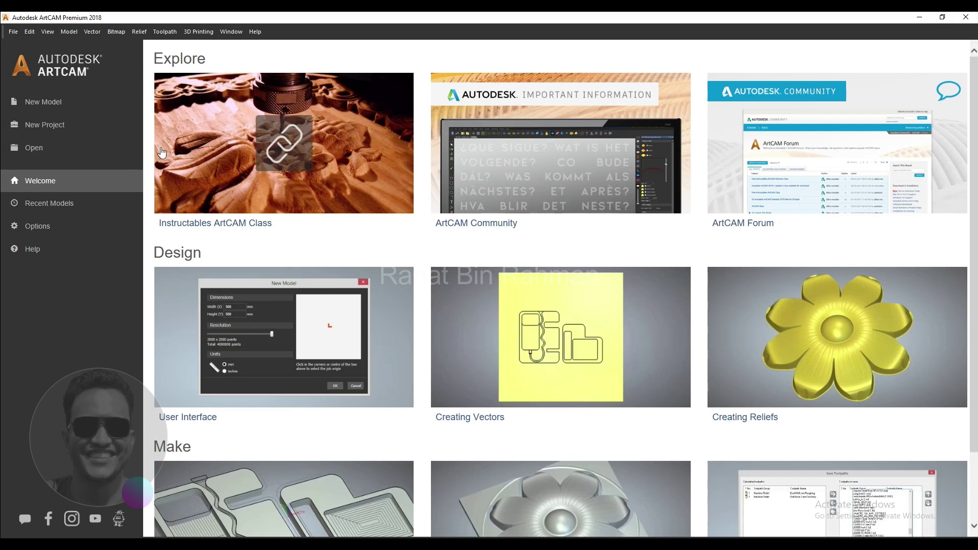
Step: Create a new blank 1000 × 1000 mm model from the welcome page
{"action": "left_click", "coordinate": [73, 102]}
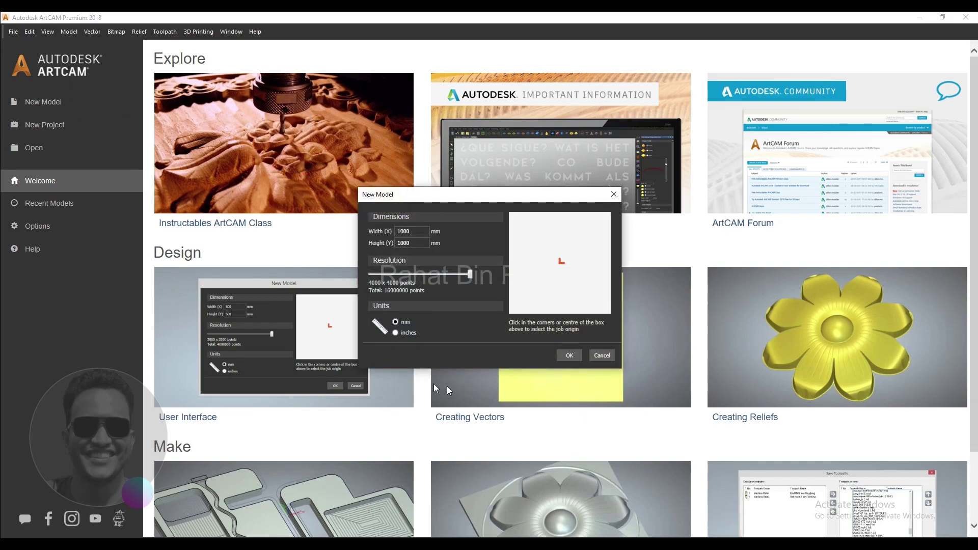
{"action": "left_click", "coordinate": [567, 353]}
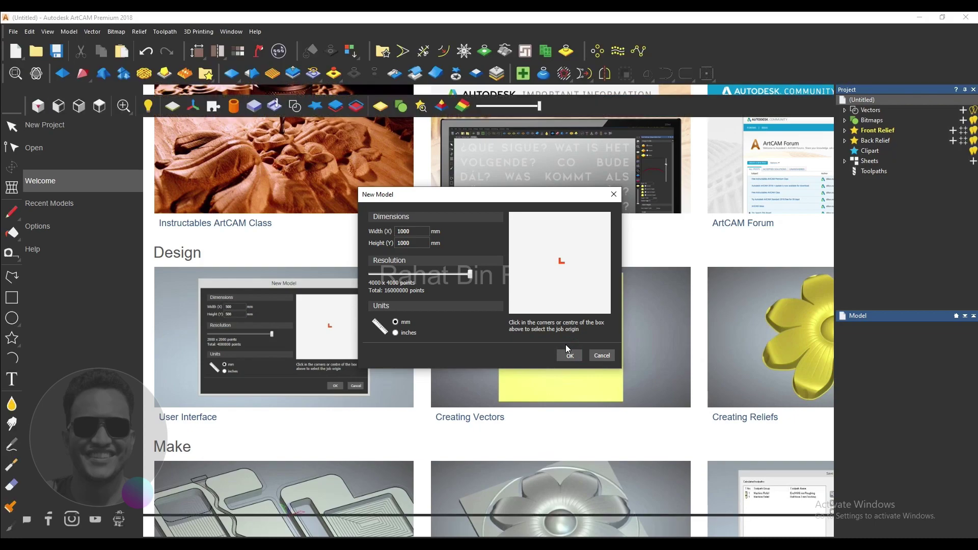
Step: Import the lion carving STL from the Lion Wood Carving folder via Relief > Import > As File
{"action": "key", "text": "alt"}
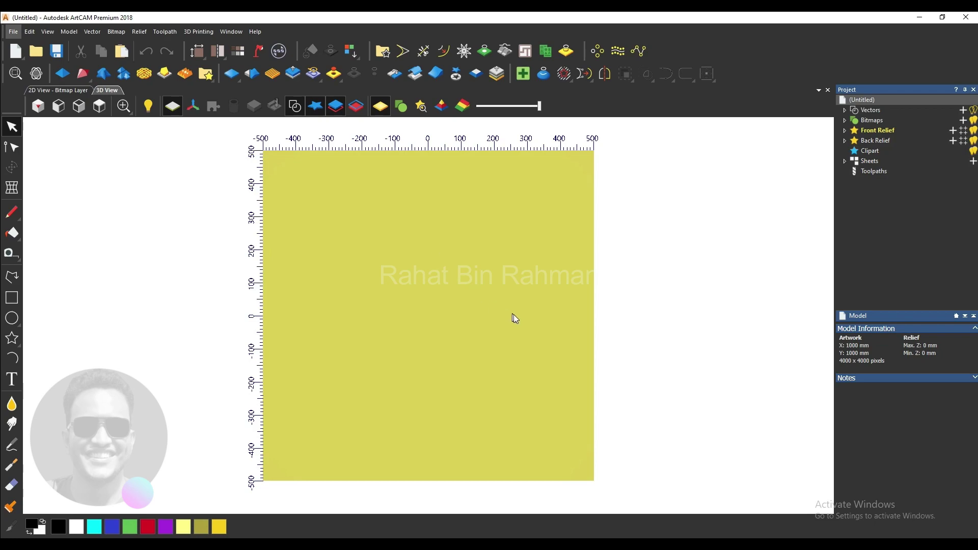
{"action": "scroll", "coordinate": [513, 316], "scroll_direction": "up", "scroll_amount": 1}
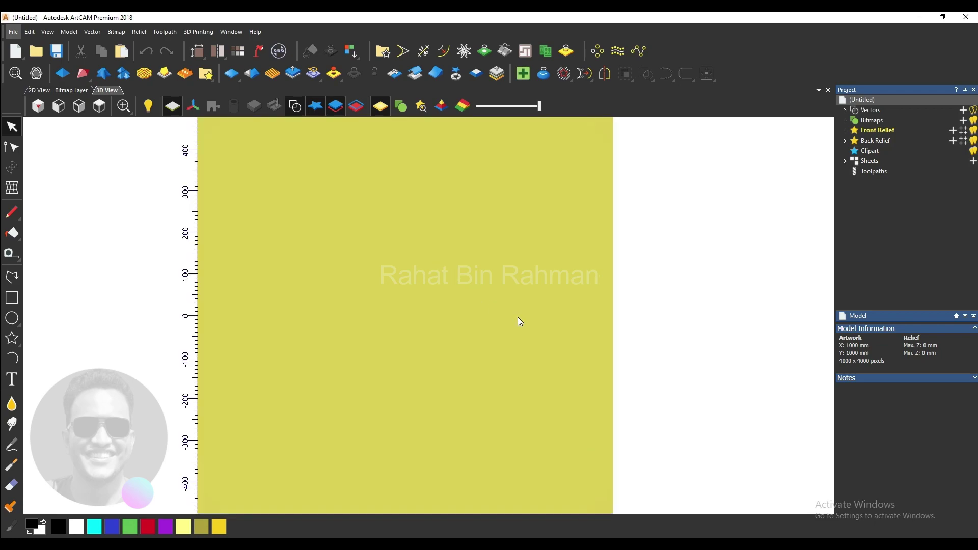
{"action": "left_click", "coordinate": [137, 32]}
{"action": "mouse_move", "coordinate": [183, 63]}
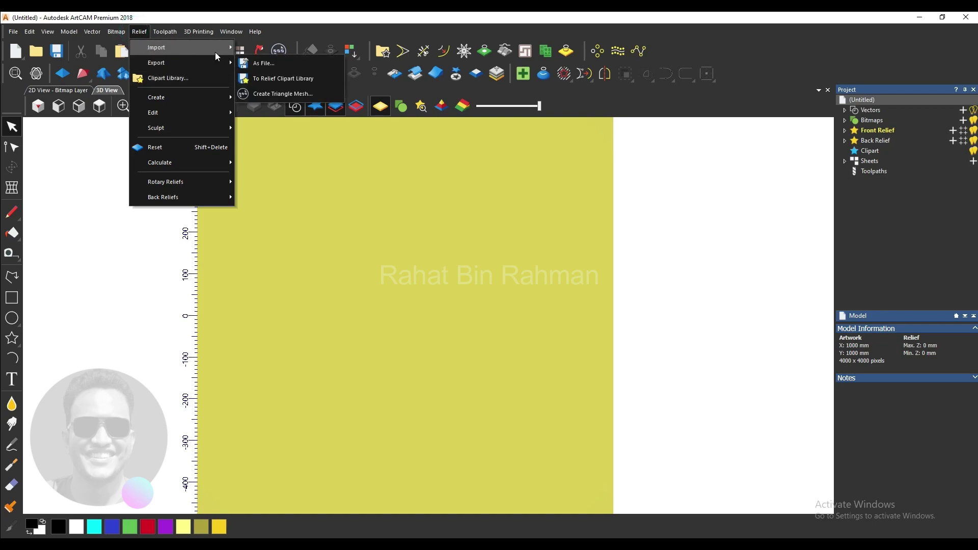
{"action": "left_click", "coordinate": [268, 61]}
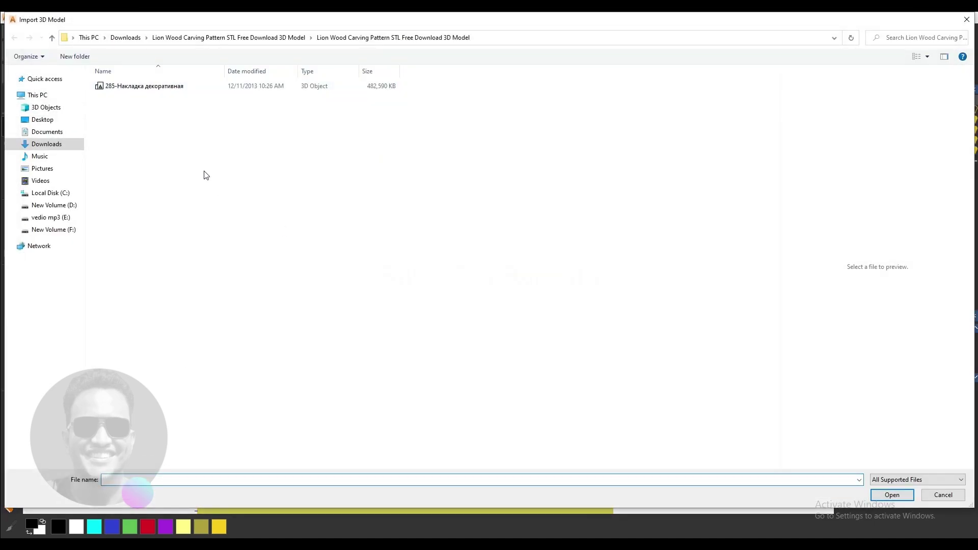
{"action": "left_click", "coordinate": [168, 86]}
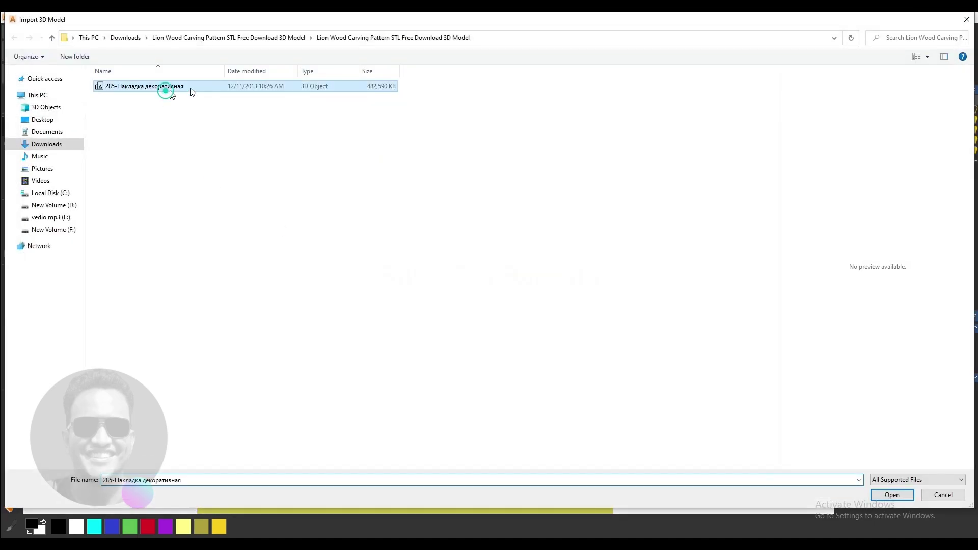
{"action": "left_click", "coordinate": [892, 495]}
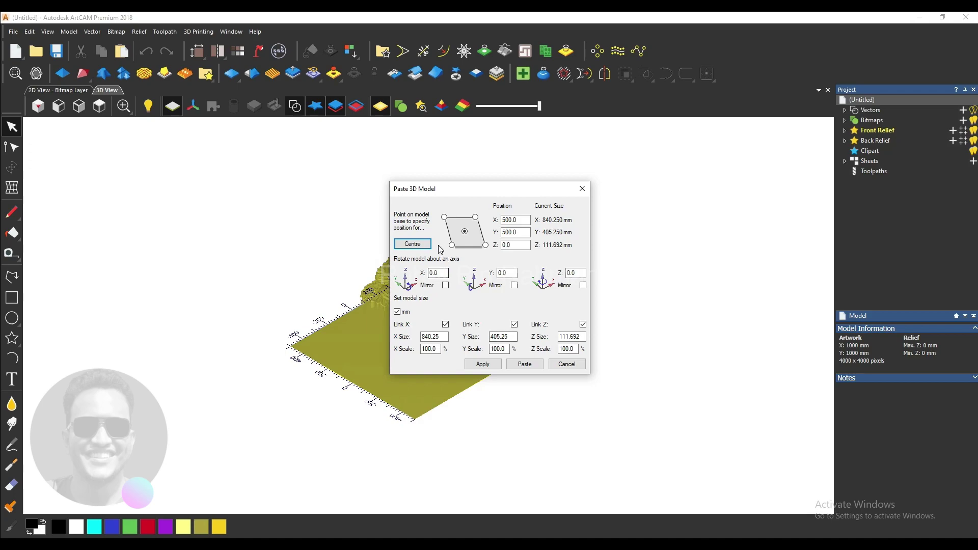
Step: Centre the lion model at 0, 0 and paste it into the relief at 111.692 mm height
{"action": "left_click", "coordinate": [412, 244]}
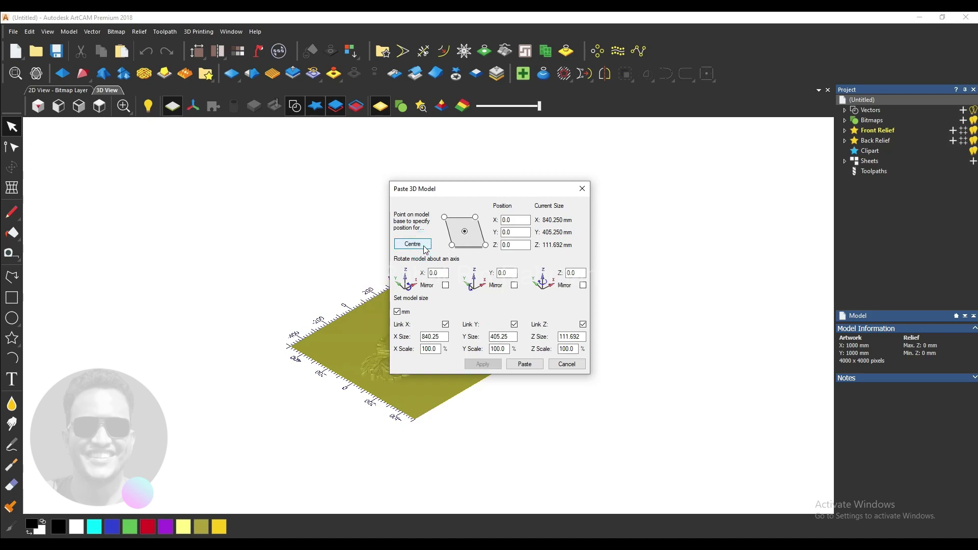
{"action": "left_click", "coordinate": [524, 363]}
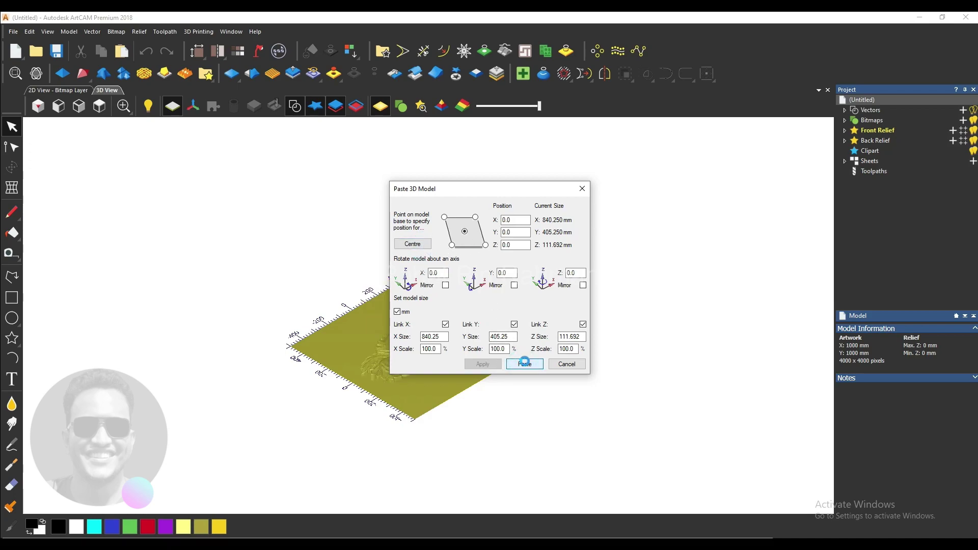
{"action": "left_click", "coordinate": [567, 364]}
{"action": "scroll", "coordinate": [438, 387], "scroll_direction": "up", "scroll_amount": 3}
{"action": "scroll", "coordinate": [415, 385], "scroll_direction": "up", "scroll_amount": 3}
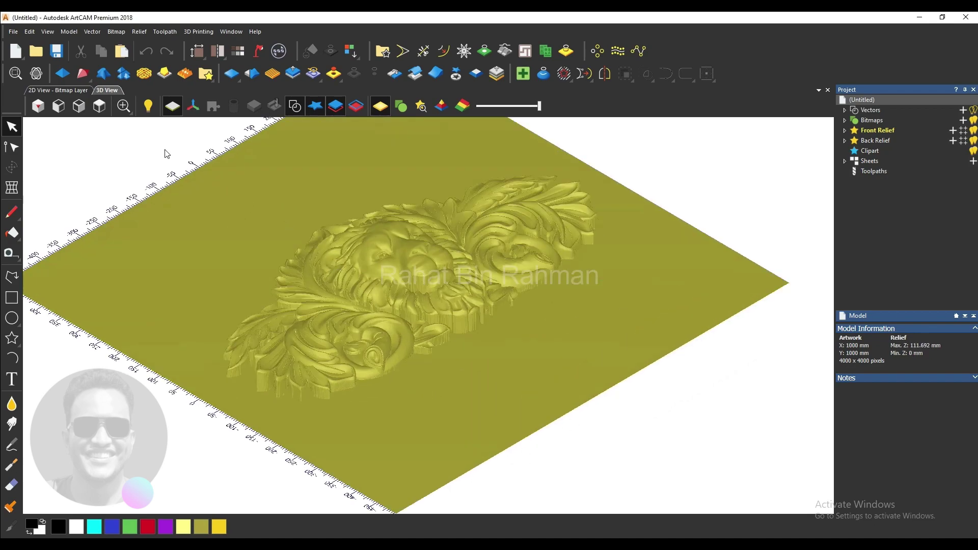
Step: Switch to the top view and zoom in on the lion relief
{"action": "left_click", "coordinate": [106, 109]}
{"action": "scroll", "coordinate": [436, 339], "scroll_direction": "up", "scroll_amount": 2}
{"action": "scroll", "coordinate": [446, 334], "scroll_direction": "up", "scroll_amount": 3}
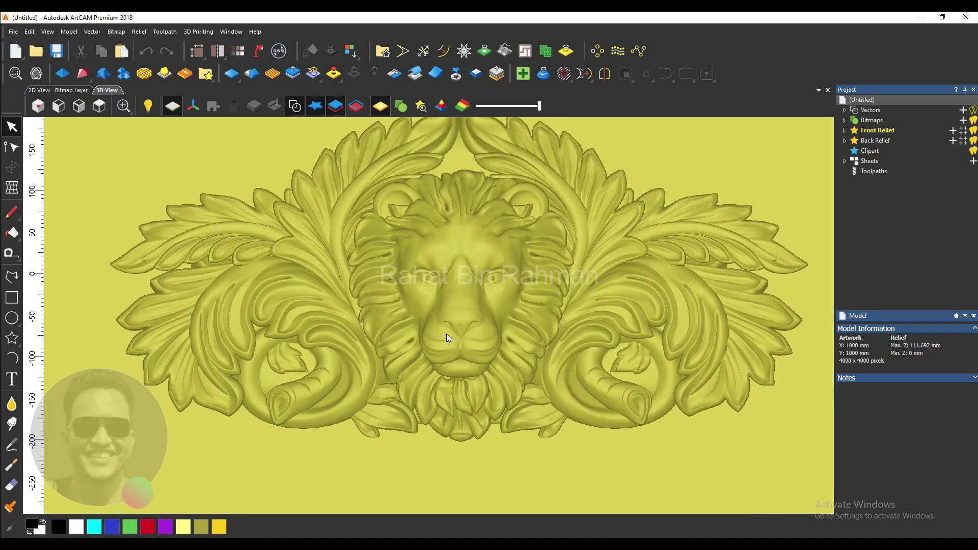
{"action": "scroll", "coordinate": [446, 334], "scroll_direction": "down", "scroll_amount": 3}
{"action": "scroll", "coordinate": [482, 320], "scroll_direction": "up", "scroll_amount": 1}
{"action": "scroll", "coordinate": [497, 322], "scroll_direction": "up", "scroll_amount": 3}
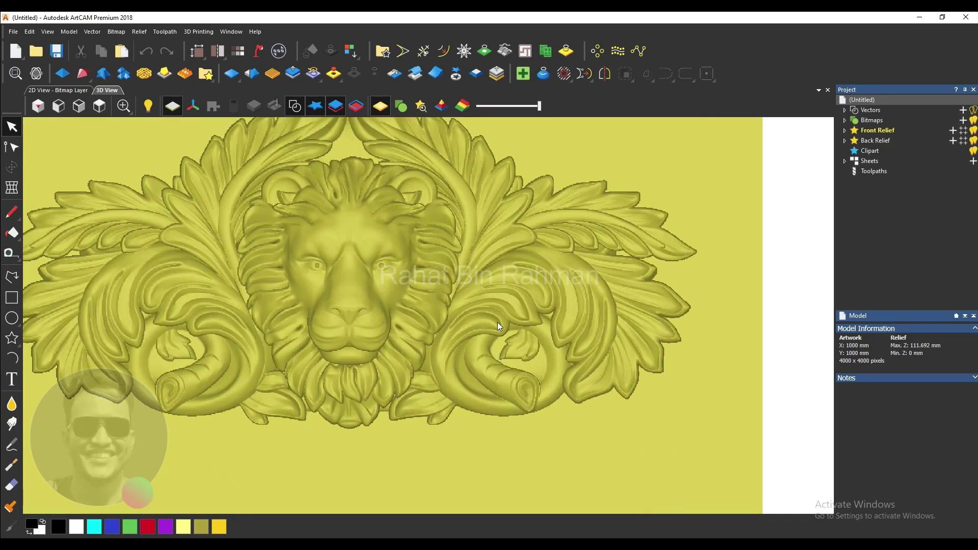
{"action": "scroll", "coordinate": [503, 323], "scroll_direction": "down", "scroll_amount": 3}
{"action": "scroll", "coordinate": [411, 251], "scroll_direction": "up", "scroll_amount": 1}
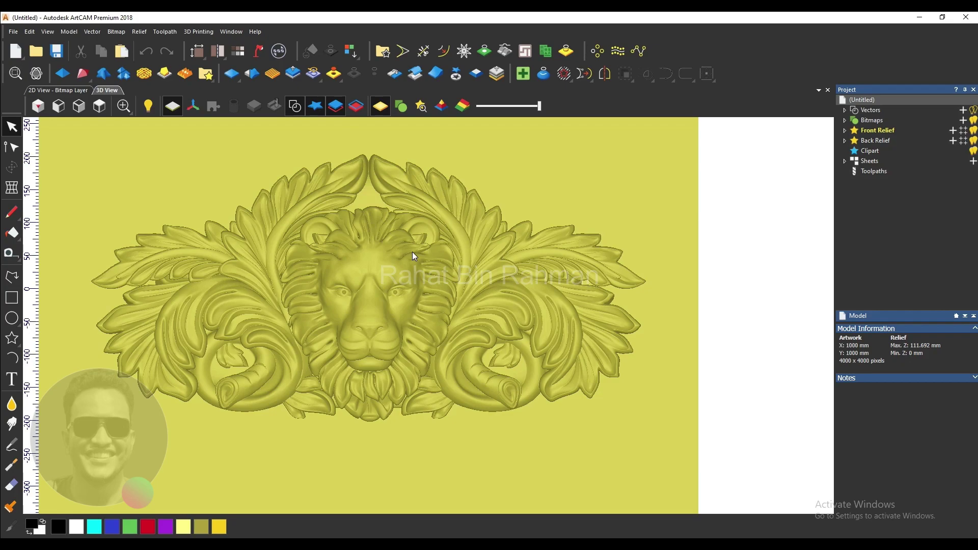
{"action": "scroll", "coordinate": [399, 277], "scroll_direction": "up", "scroll_amount": 1}
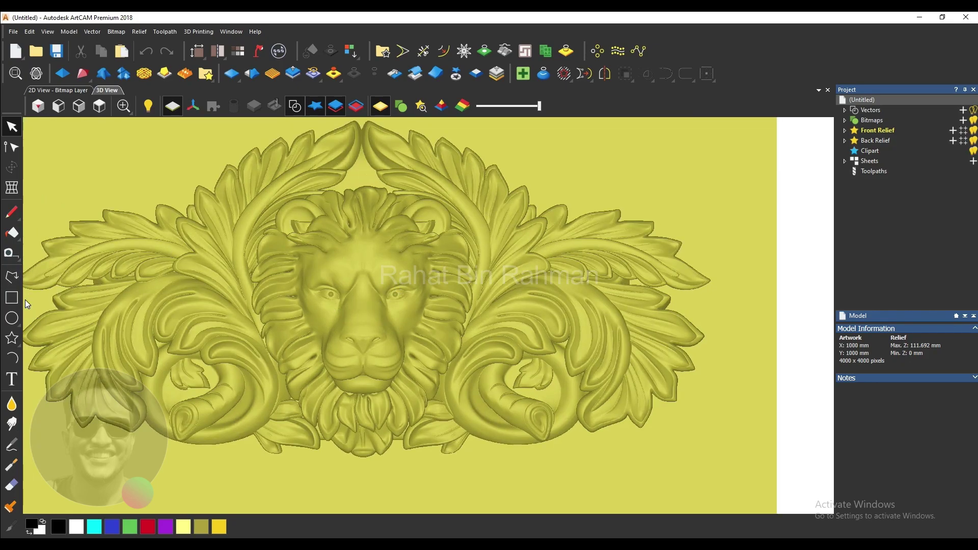
Step: Show the whole relief page flat from above and start a circle centred at 0, 0
{"action": "key", "text": "F2"}
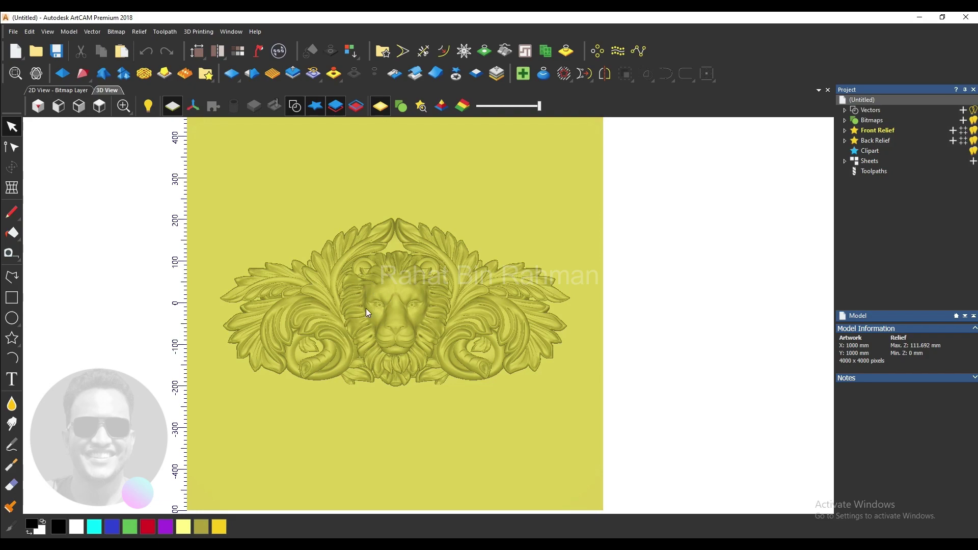
{"action": "scroll", "coordinate": [379, 312], "scroll_direction": "up", "scroll_amount": 1}
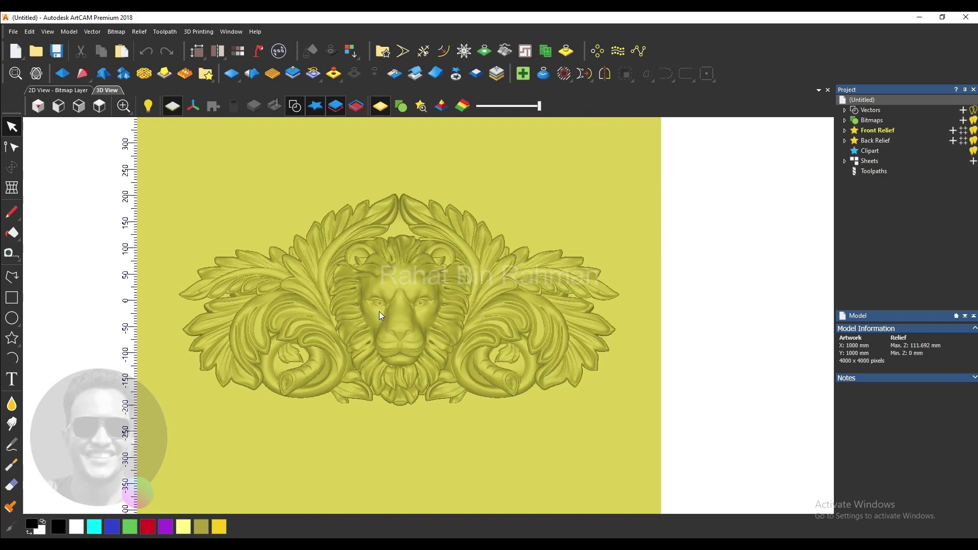
{"action": "scroll", "coordinate": [379, 311], "scroll_direction": "up", "scroll_amount": 1}
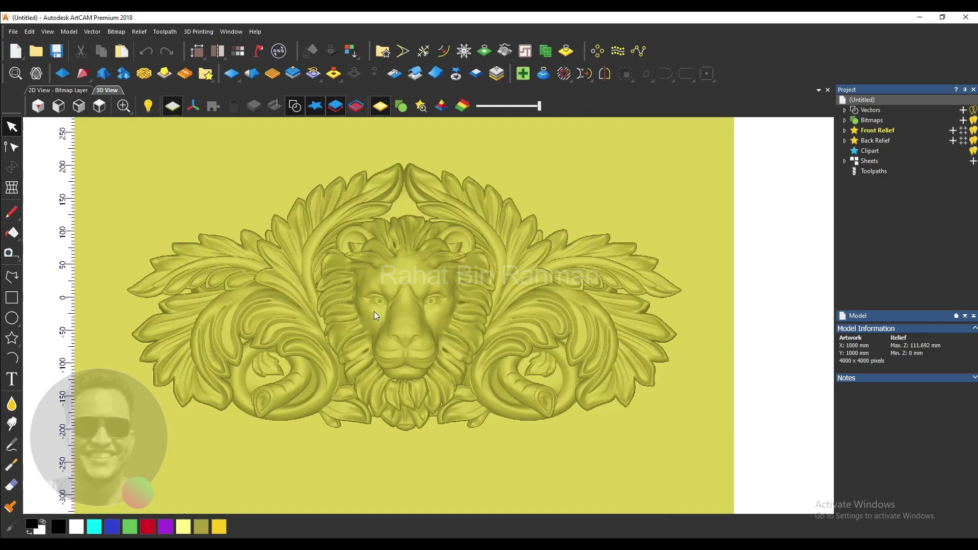
{"action": "left_click", "coordinate": [11, 318]}
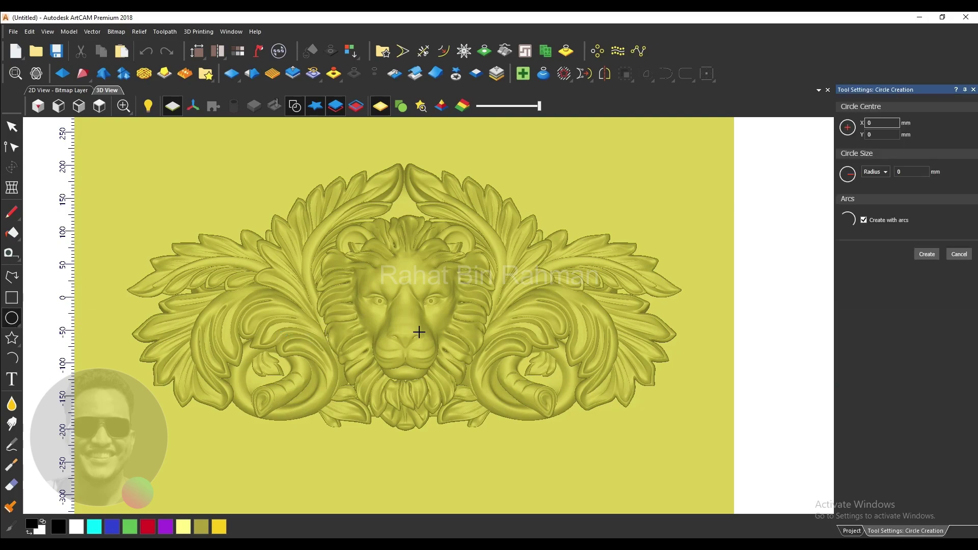
Step: Draw a roughly 160.6 mm radius circle around the lion's face, nudged slightly down
{"action": "left_click", "coordinate": [406, 310]}
{"action": "left_click_drag", "start_coordinate": [428, 361], "coordinate": [466, 393]}
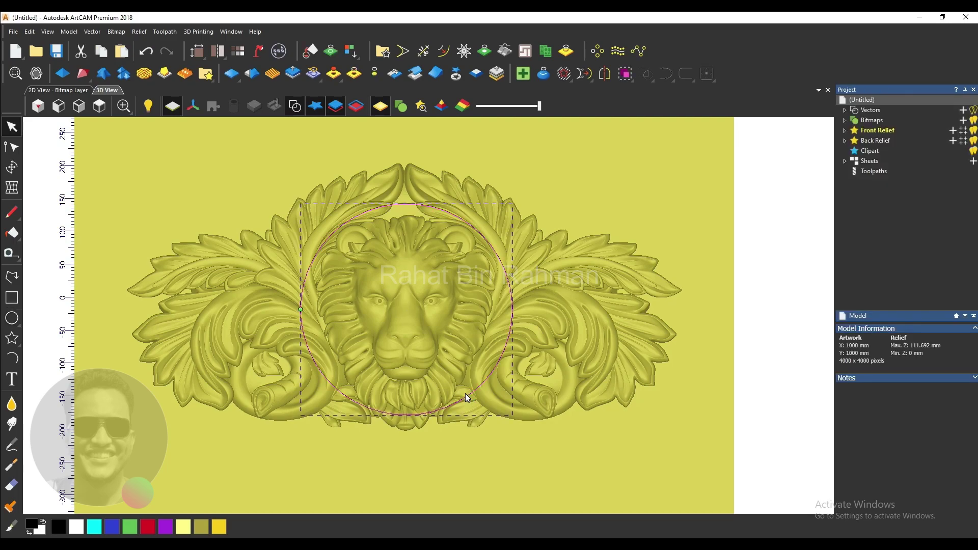
{"action": "scroll", "coordinate": [466, 394], "scroll_direction": "up", "scroll_amount": 2}
{"action": "scroll", "coordinate": [444, 412], "scroll_direction": "down", "scroll_amount": 2}
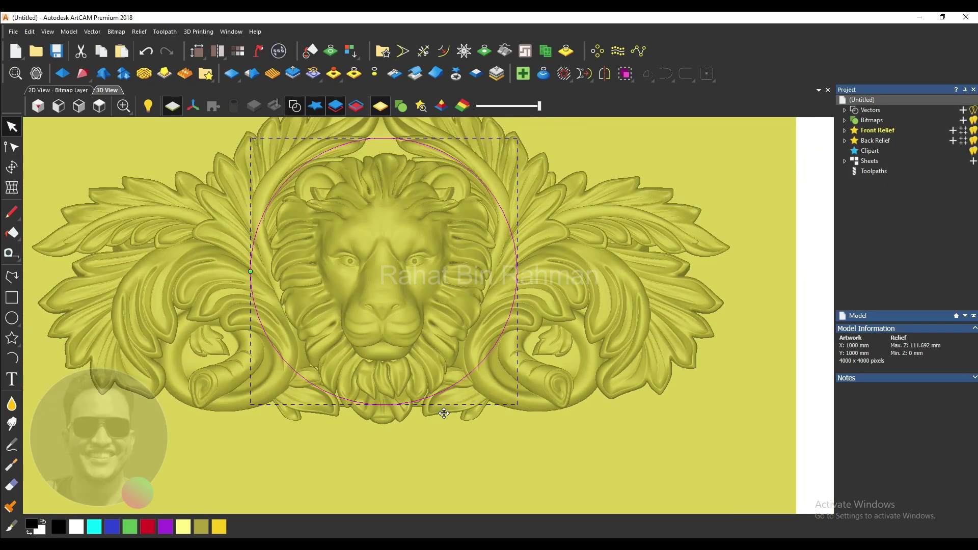
{"action": "key", "text": "Down"}
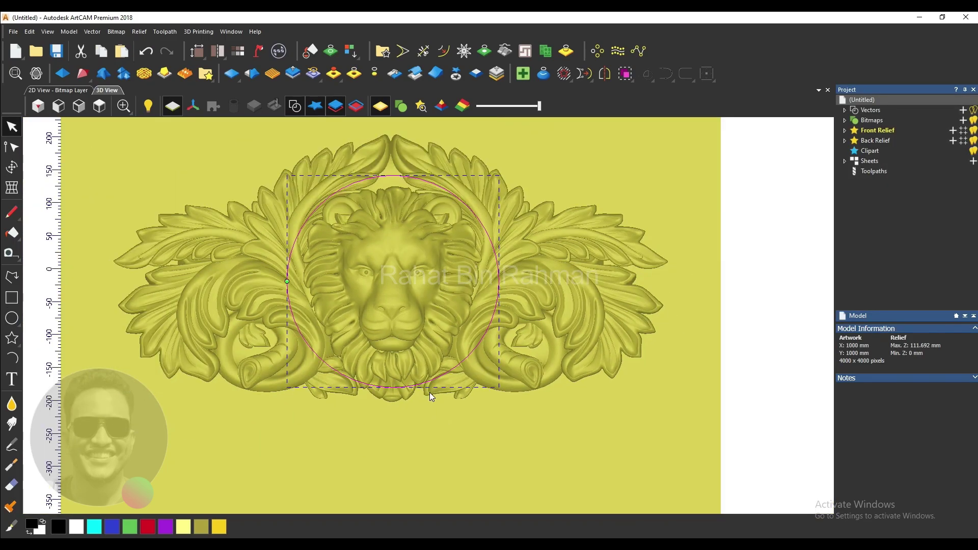
{"action": "key", "text": "Down"}
{"action": "key", "text": "Down"}
{"action": "key", "text": "Down"}
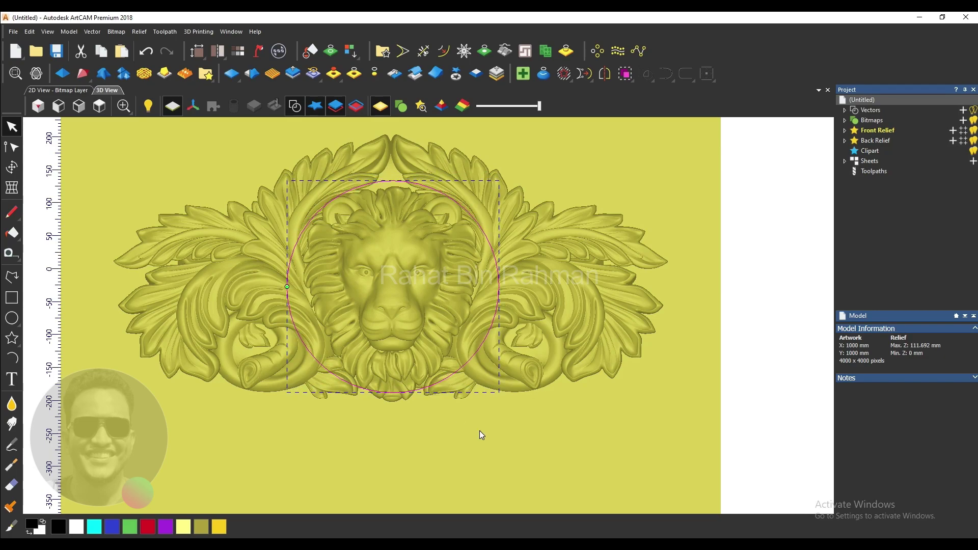
{"action": "left_click", "coordinate": [479, 431]}
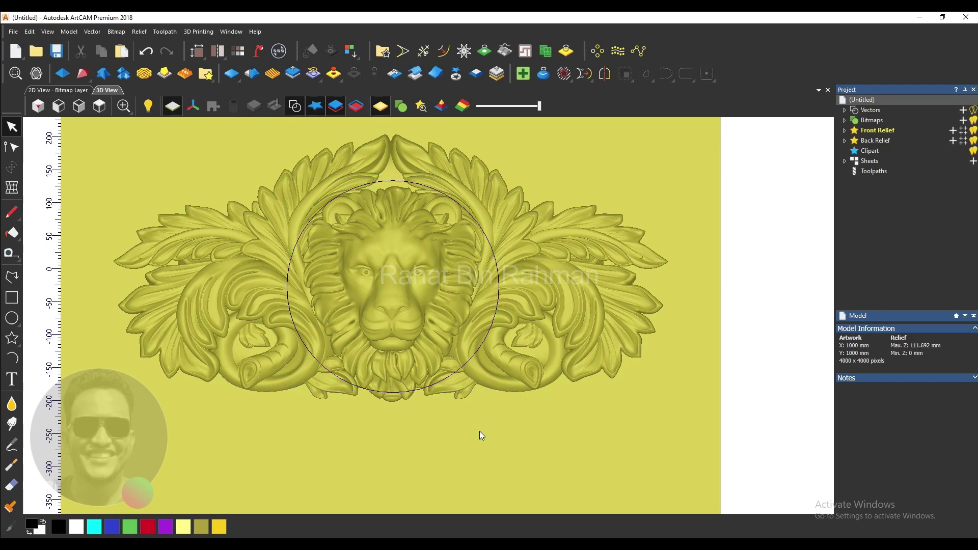
Step: Orbit the view to inspect the circled lion relief in perspective
{"action": "scroll", "coordinate": [462, 408], "scroll_direction": "down", "scroll_amount": 1}
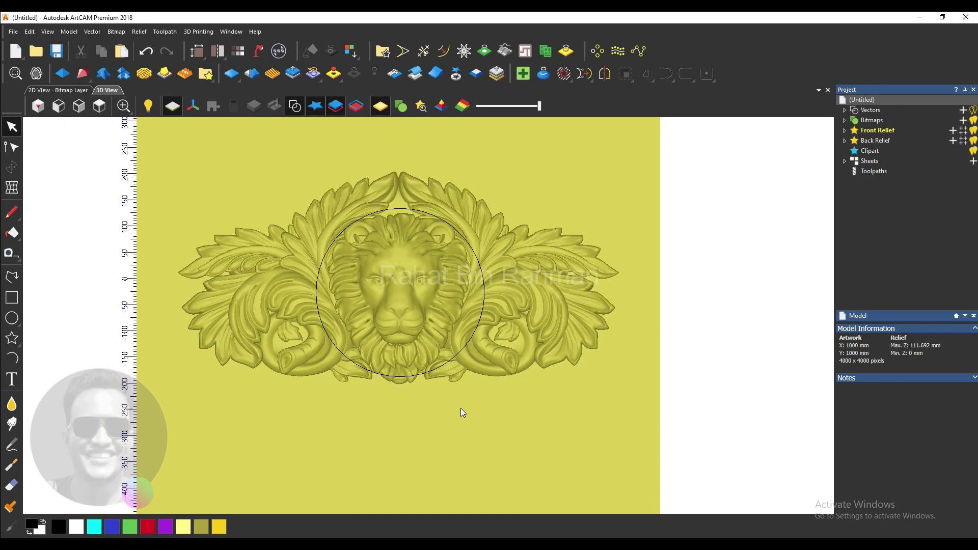
{"action": "scroll", "coordinate": [460, 408], "scroll_direction": "down", "scroll_amount": 1}
{"action": "scroll", "coordinate": [410, 302], "scroll_direction": "up", "scroll_amount": 3}
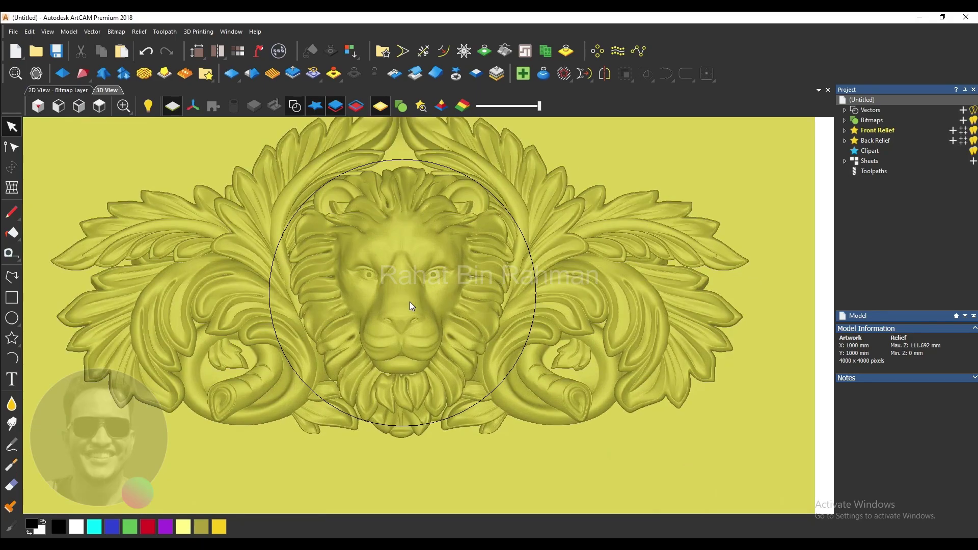
{"action": "mouse_move", "coordinate": [403, 313]}
{"action": "left_mouse_down"}
{"action": "mouse_move", "coordinate": [412, 221]}
{"action": "mouse_move", "coordinate": [388, 183]}
{"action": "left_mouse_up"}
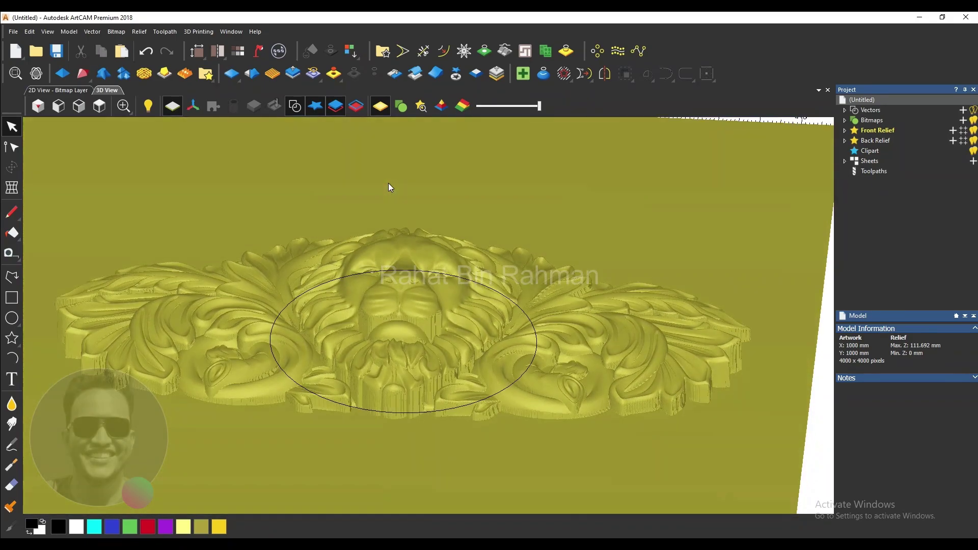
{"action": "mouse_move", "coordinate": [397, 278]}
{"action": "left_mouse_down"}
{"action": "mouse_move", "coordinate": [387, 384]}
{"action": "mouse_move", "coordinate": [398, 359]}
{"action": "left_mouse_up"}
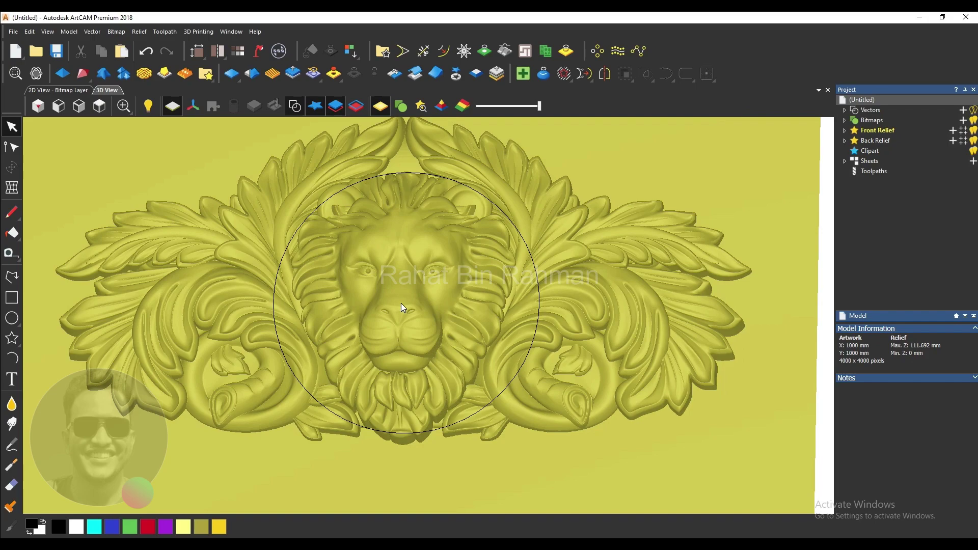
Step: Open Scale Relief and try replacing the 111.692 scale height with trial values such as 400
{"action": "left_click", "coordinate": [294, 73]}
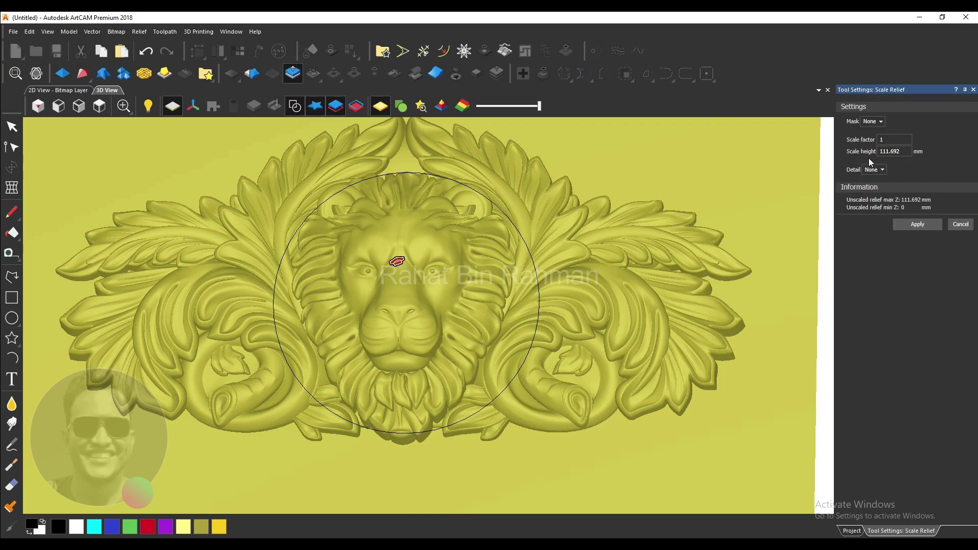
{"action": "left_click", "coordinate": [879, 148]}
{"action": "left_click_drag", "start_coordinate": [903, 151], "coordinate": [875, 150]}
{"action": "type", "text": "200"}
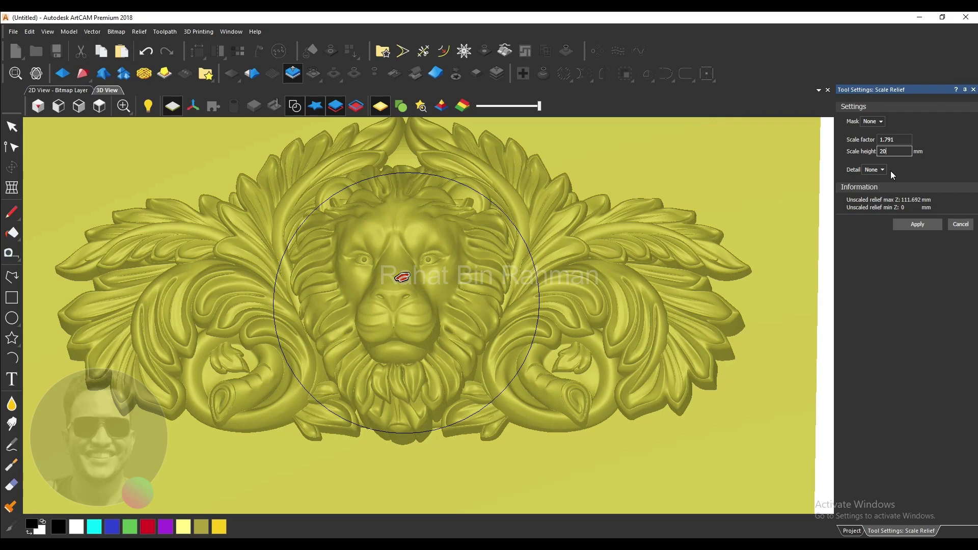
{"action": "key", "text": "BackSpace"}
{"action": "key", "text": "BackSpace"}
{"action": "key", "text": "BackSpace"}
{"action": "type", "text": "4"}
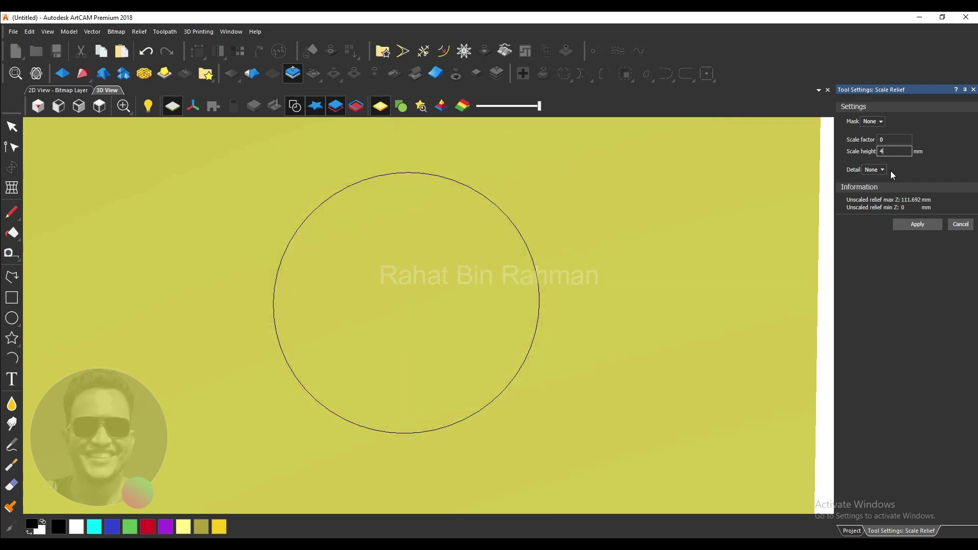
{"action": "type", "text": "000"}
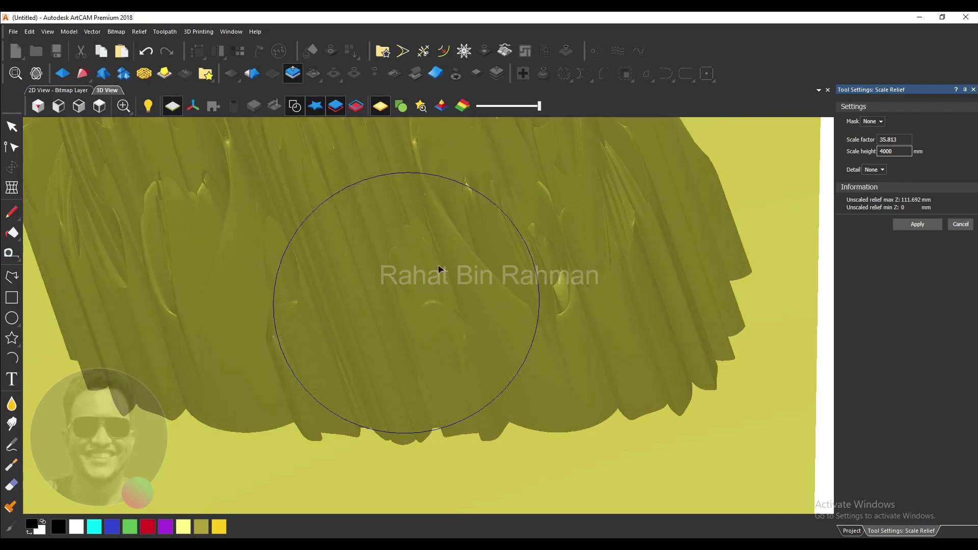
{"action": "key", "text": "BackSpace"}
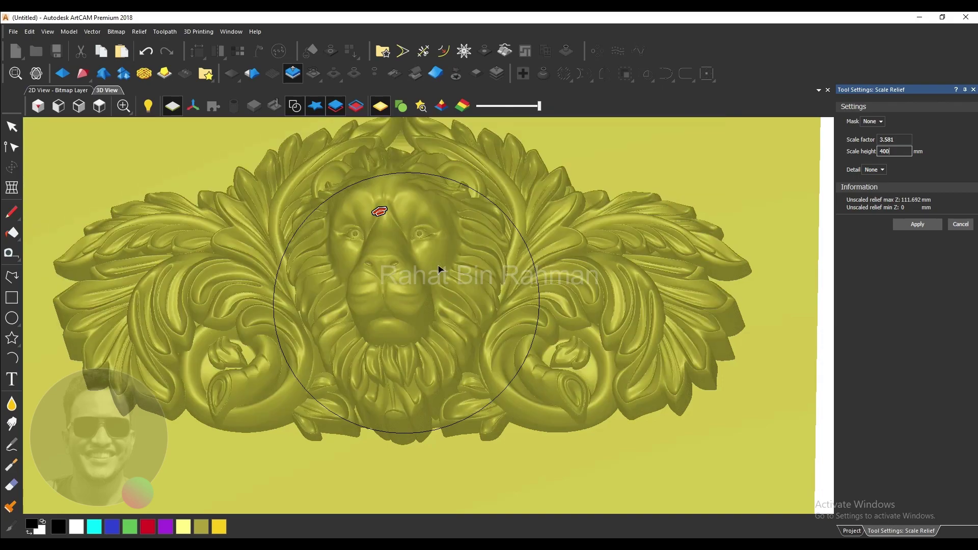
Step: Drag the scale handle down to a 64.777 mm height (factor 0.58), keeping Mask None
{"action": "scroll", "coordinate": [382, 291], "scroll_direction": "up", "scroll_amount": 3}
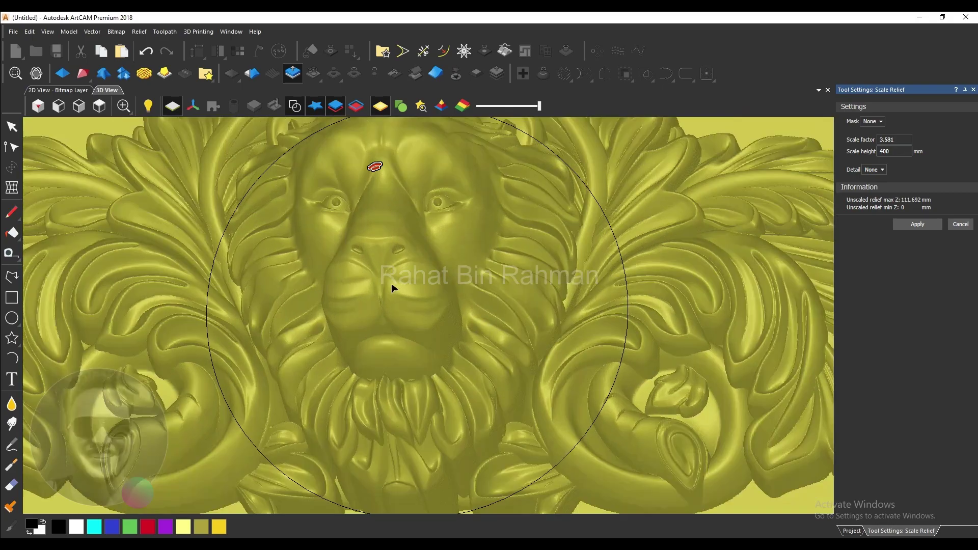
{"action": "scroll", "coordinate": [393, 284], "scroll_direction": "down", "scroll_amount": 3}
{"action": "mouse_move", "coordinate": [435, 302]}
{"action": "left_mouse_down"}
{"action": "mouse_move", "coordinate": [442, 224]}
{"action": "mouse_move", "coordinate": [443, 302]}
{"action": "mouse_move", "coordinate": [450, 237]}
{"action": "mouse_move", "coordinate": [450, 325]}
{"action": "left_mouse_up"}
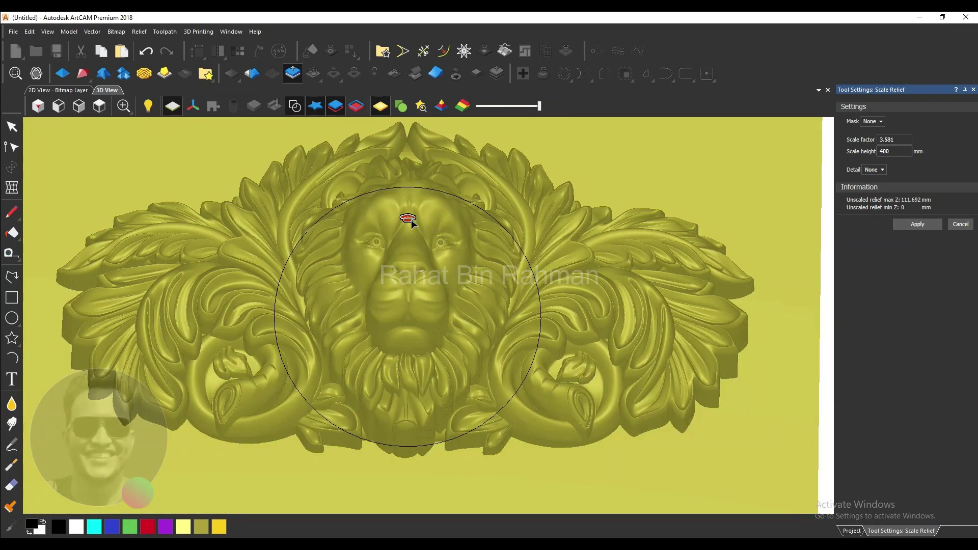
{"action": "mouse_move", "coordinate": [407, 218]}
{"action": "left_mouse_down"}
{"action": "mouse_move", "coordinate": [414, 285]}
{"action": "mouse_move", "coordinate": [404, 332]}
{"action": "mouse_move", "coordinate": [410, 300]}
{"action": "left_mouse_up"}
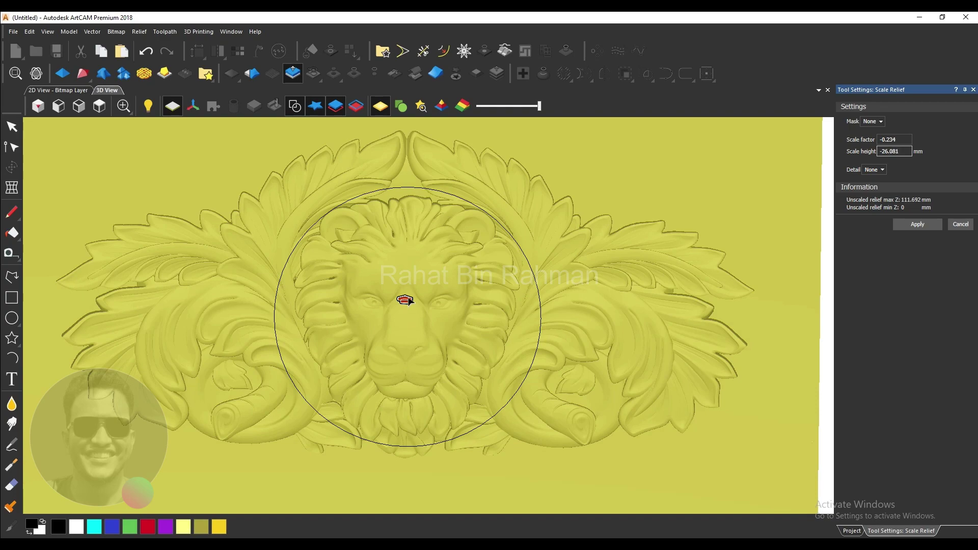
{"action": "left_click_drag", "start_coordinate": [409, 301], "coordinate": [414, 265]}
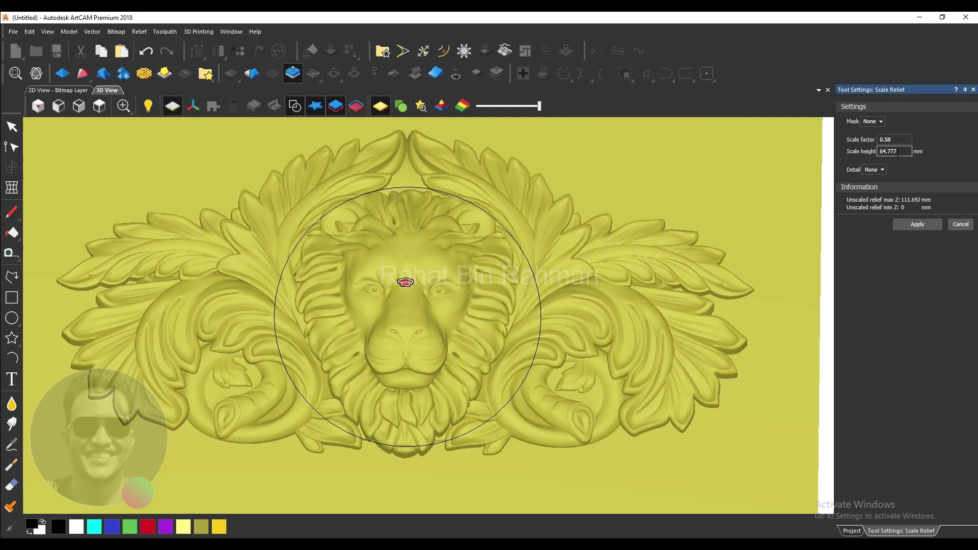
{"action": "left_click", "coordinate": [877, 130]}
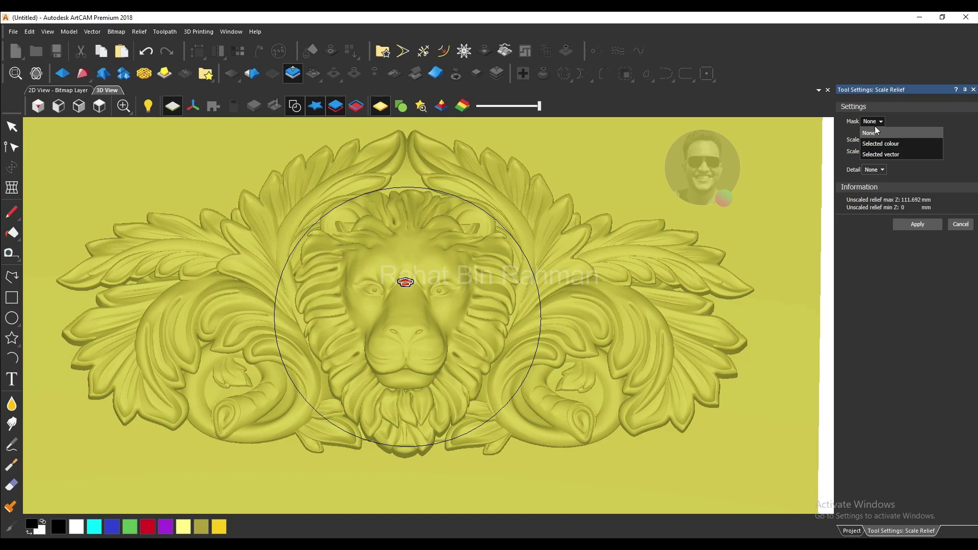
{"action": "left_click", "coordinate": [876, 132]}
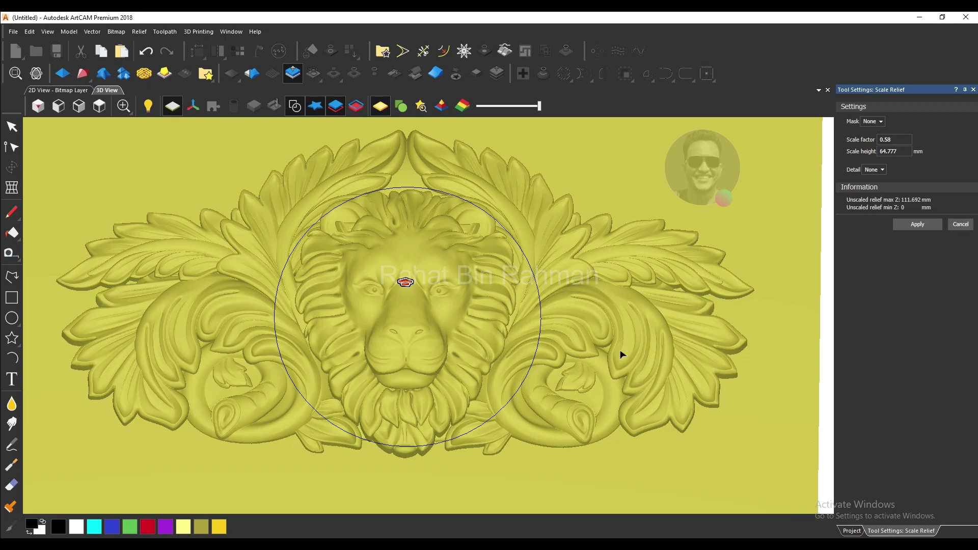
Step: Mask scaling to the selected circle vector and set Scale height to 200 (factor 1.791)
{"action": "left_click", "coordinate": [541, 309]}
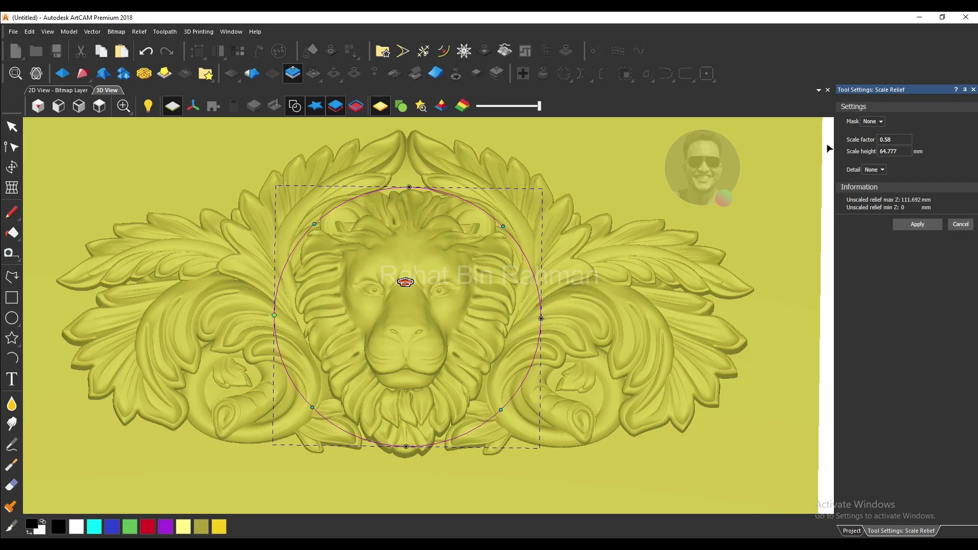
{"action": "left_click", "coordinate": [871, 121]}
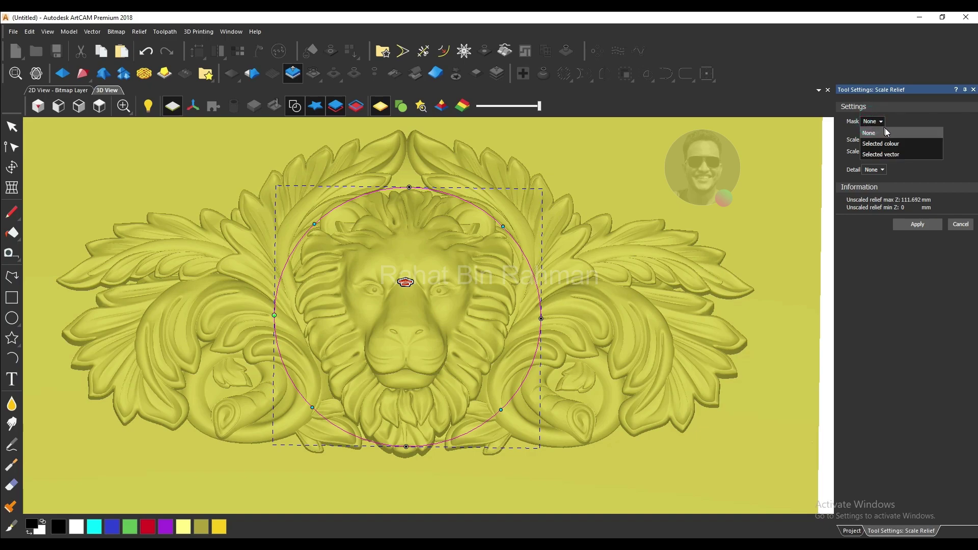
{"action": "left_click", "coordinate": [881, 154]}
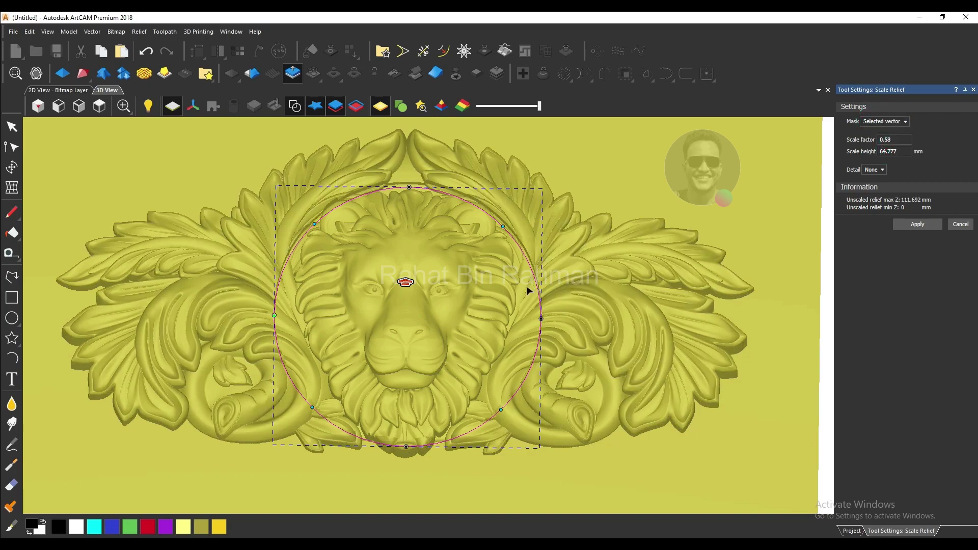
{"action": "scroll", "coordinate": [566, 303], "scroll_direction": "up", "scroll_amount": 3}
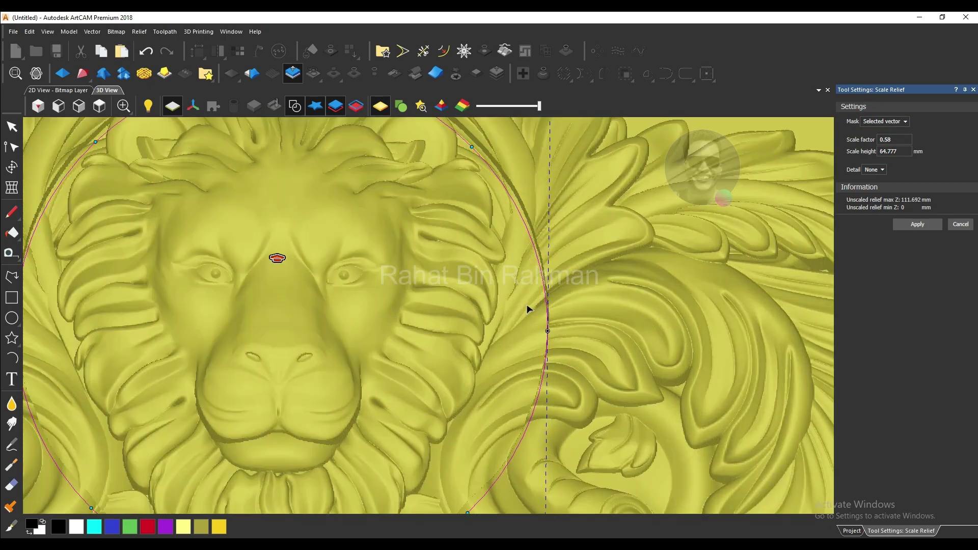
{"action": "scroll", "coordinate": [909, 155], "scroll_direction": "down", "scroll_amount": 1}
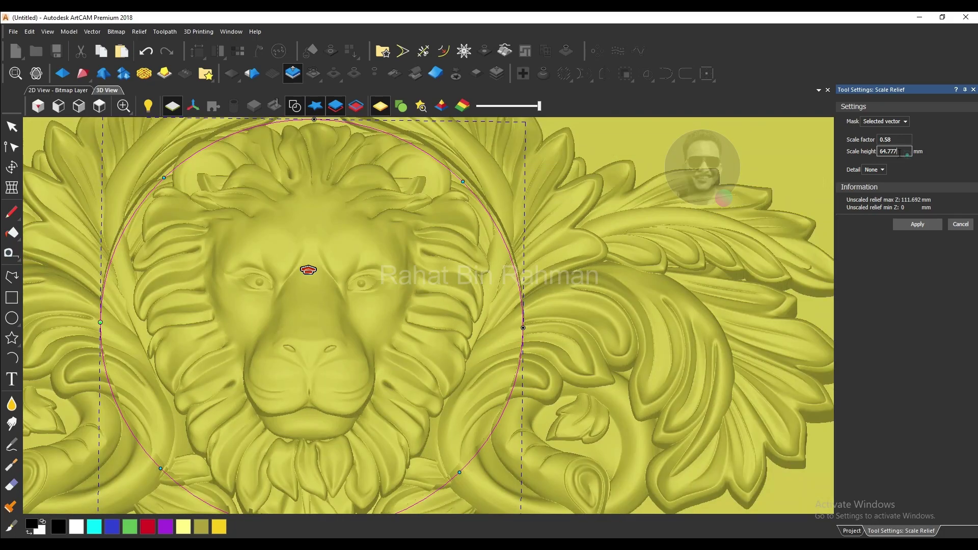
{"action": "left_click_drag", "start_coordinate": [900, 153], "coordinate": [863, 158]}
{"action": "type", "text": "2"}
{"action": "key", "text": "Return"}
{"action": "key", "text": "Return"}
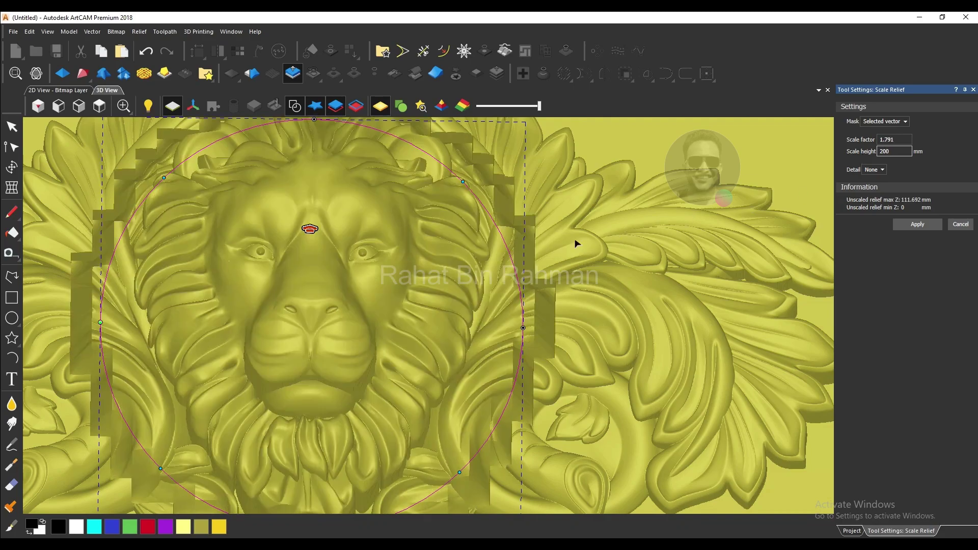
Step: Orbit and zoom around the lion face to inspect the 200 mm masked medallion preview
{"action": "scroll", "coordinate": [553, 247], "scroll_direction": "down", "scroll_amount": 3}
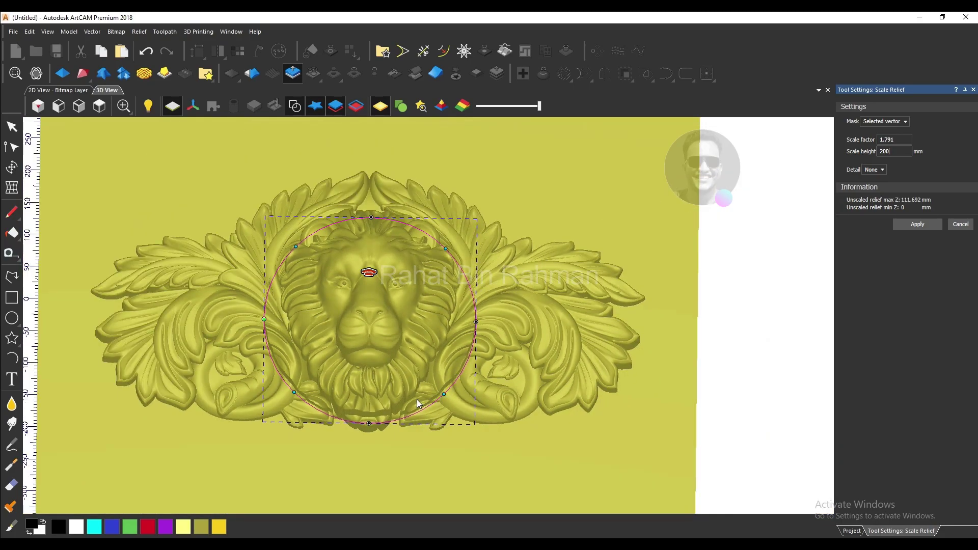
{"action": "mouse_move", "coordinate": [416, 399]}
{"action": "left_mouse_down"}
{"action": "mouse_move", "coordinate": [405, 276]}
{"action": "mouse_move", "coordinate": [404, 423]}
{"action": "left_mouse_up"}
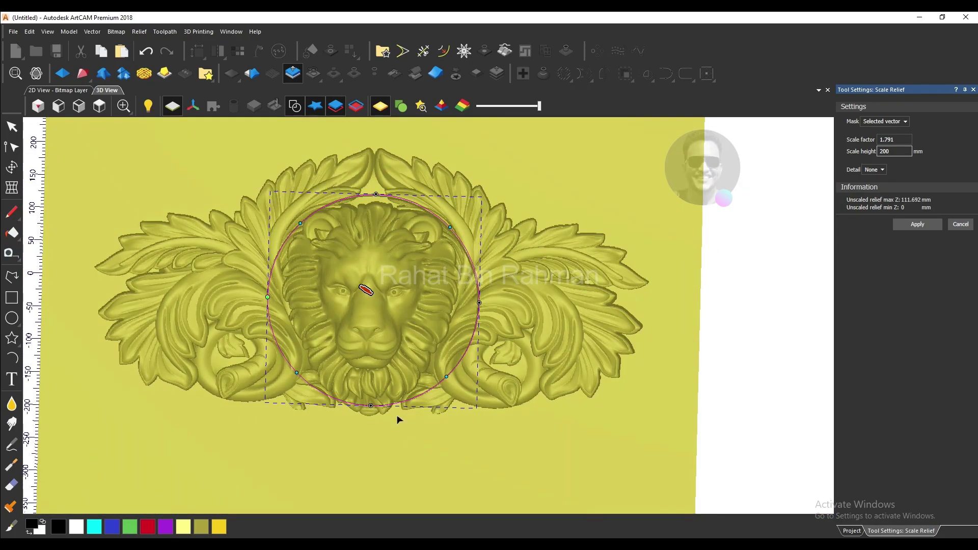
{"action": "scroll", "coordinate": [295, 277], "scroll_direction": "up", "scroll_amount": 2}
{"action": "scroll", "coordinate": [294, 278], "scroll_direction": "up", "scroll_amount": 2}
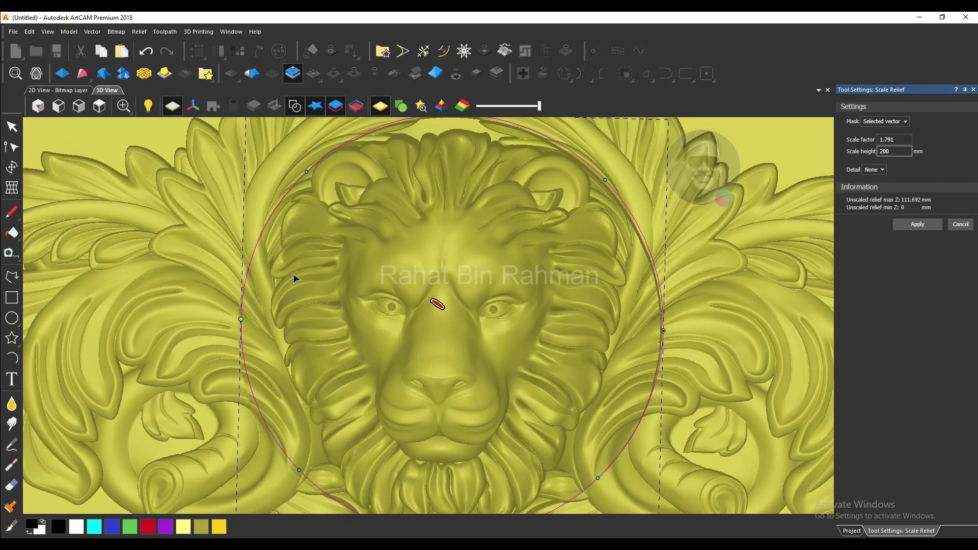
{"action": "scroll", "coordinate": [294, 278], "scroll_direction": "down", "scroll_amount": 2}
{"action": "scroll", "coordinate": [294, 278], "scroll_direction": "down", "scroll_amount": 1}
{"action": "scroll", "coordinate": [294, 278], "scroll_direction": "up", "scroll_amount": 2}
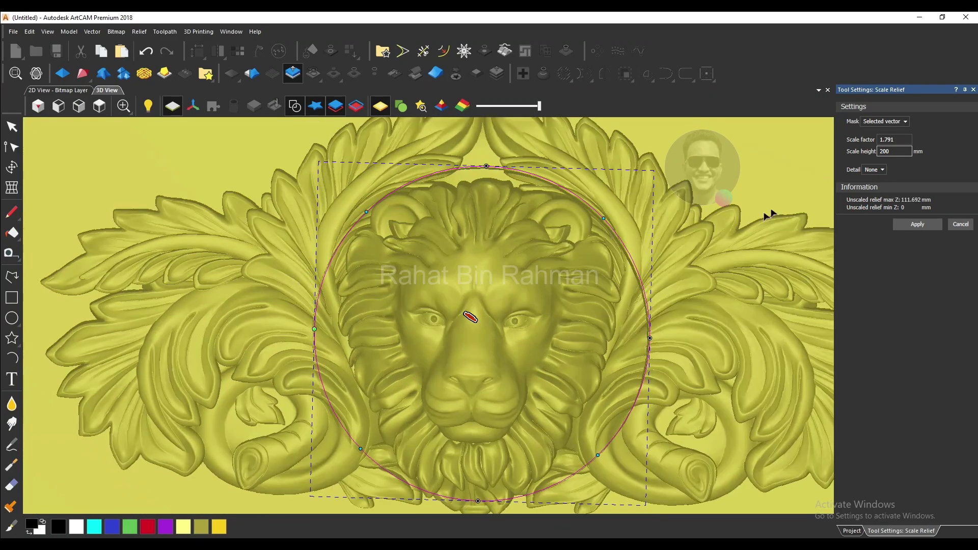
{"action": "scroll", "coordinate": [449, 244], "scroll_direction": "down", "scroll_amount": 2}
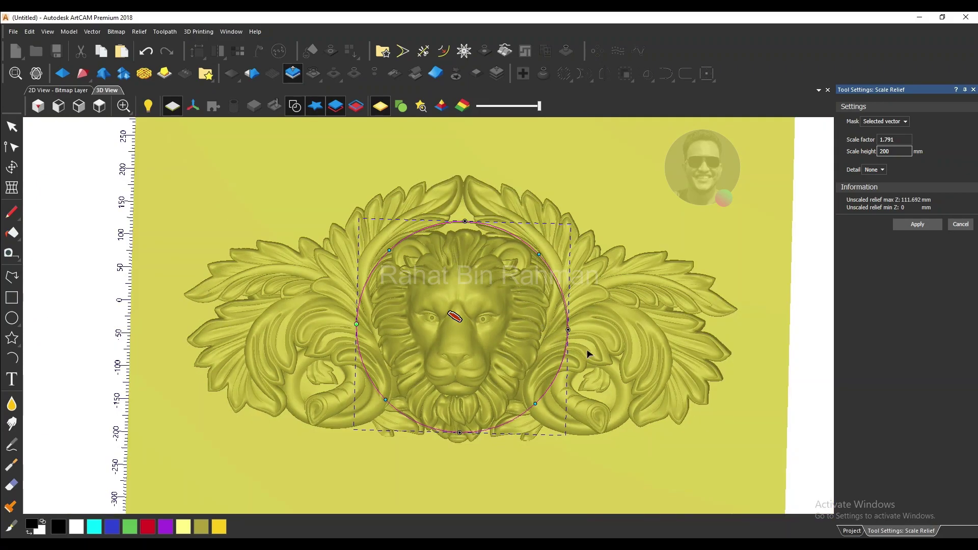
{"action": "scroll", "coordinate": [587, 352], "scroll_direction": "up", "scroll_amount": 3}
{"action": "scroll", "coordinate": [430, 342], "scroll_direction": "up", "scroll_amount": 2}
{"action": "left_click_drag", "start_coordinate": [430, 341], "coordinate": [450, 327]}
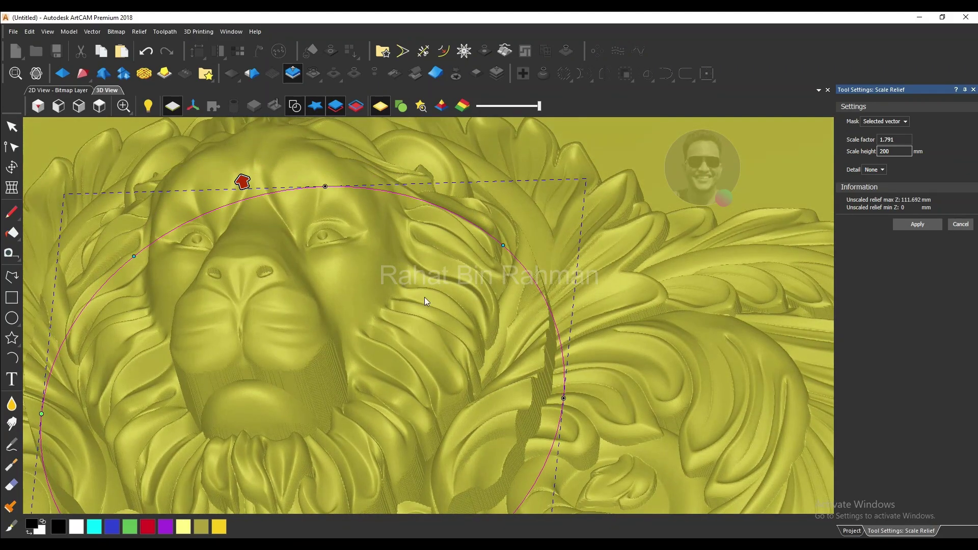
{"action": "scroll", "coordinate": [587, 333], "scroll_direction": "down", "scroll_amount": 2}
{"action": "scroll", "coordinate": [585, 334], "scroll_direction": "down", "scroll_amount": 2}
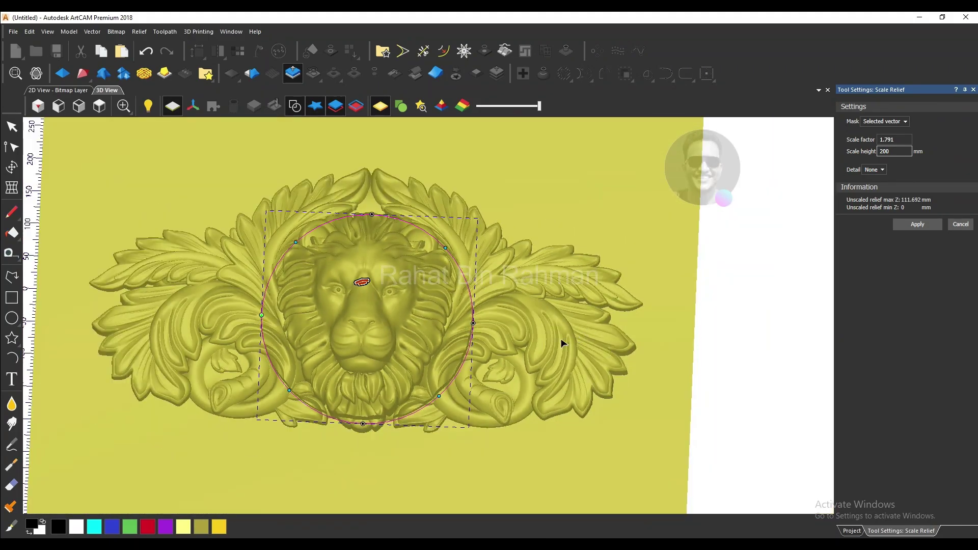
{"action": "scroll", "coordinate": [421, 371], "scroll_direction": "up", "scroll_amount": 1}
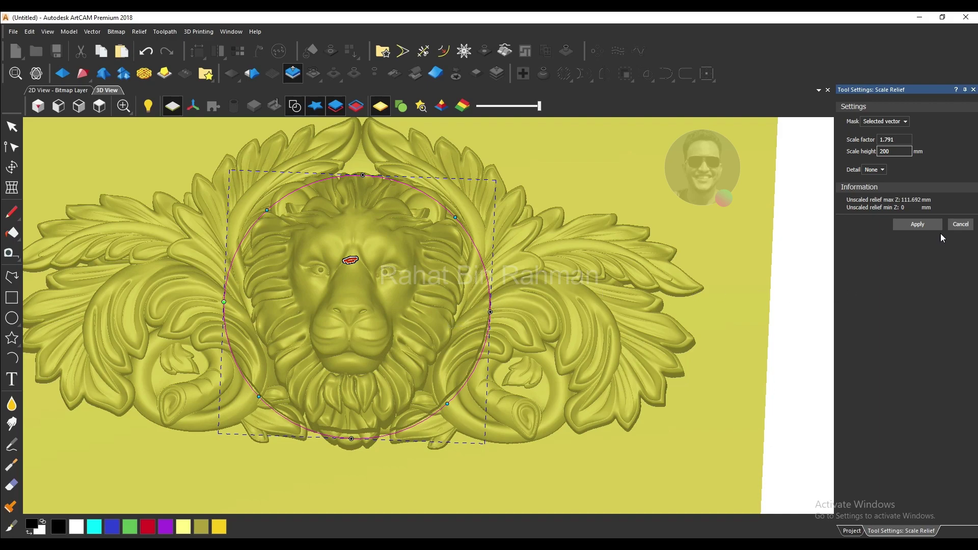
Step: Close the Scale Relief panel, then box-select and deselect the circle vector twice
{"action": "left_click", "coordinate": [960, 226]}
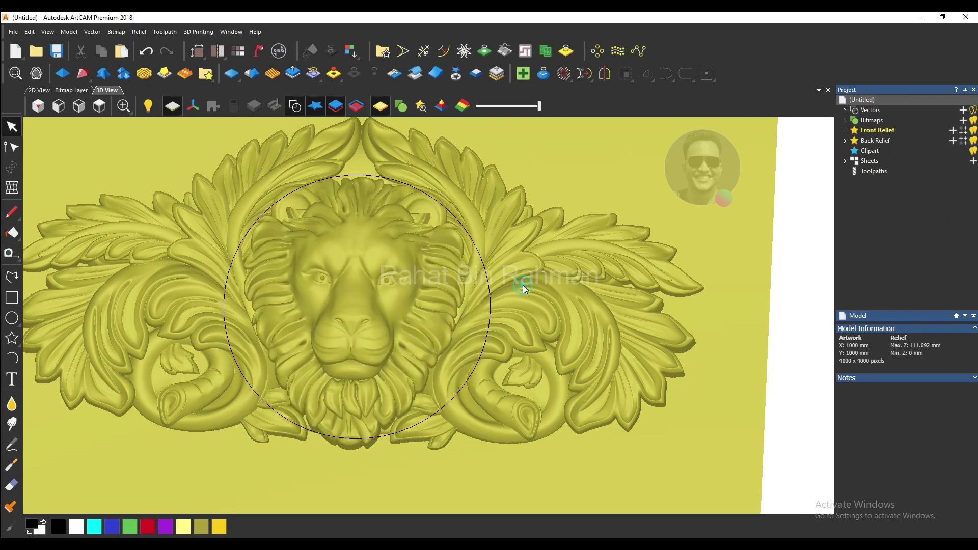
{"action": "scroll", "coordinate": [522, 285], "scroll_direction": "down", "scroll_amount": 2}
{"action": "left_click_drag", "start_coordinate": [520, 381], "coordinate": [412, 283]}
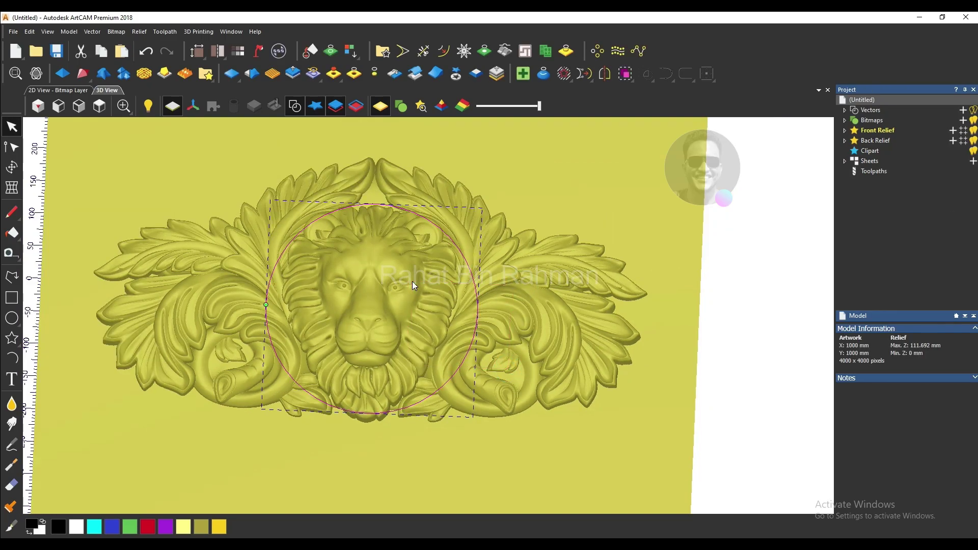
{"action": "left_click", "coordinate": [514, 355]}
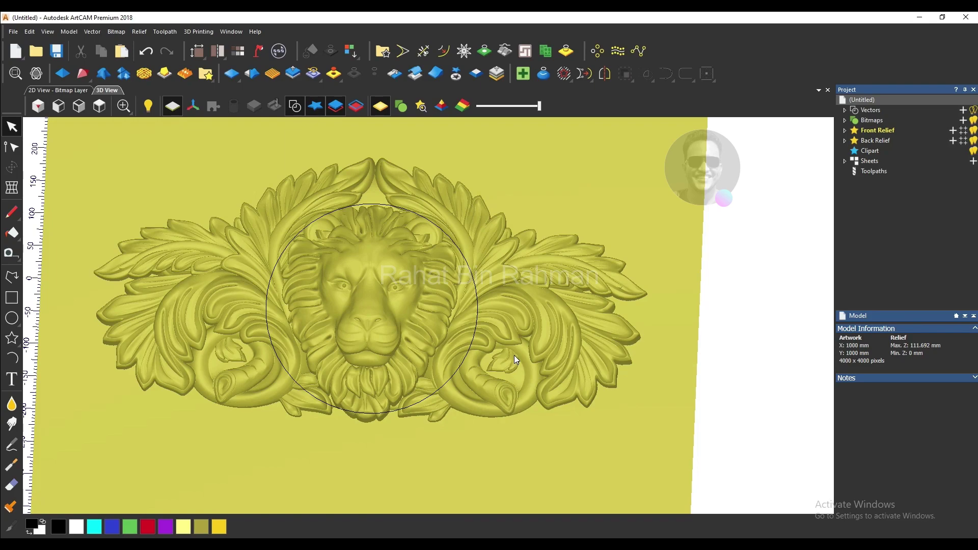
{"action": "left_click_drag", "start_coordinate": [513, 356], "coordinate": [450, 309]}
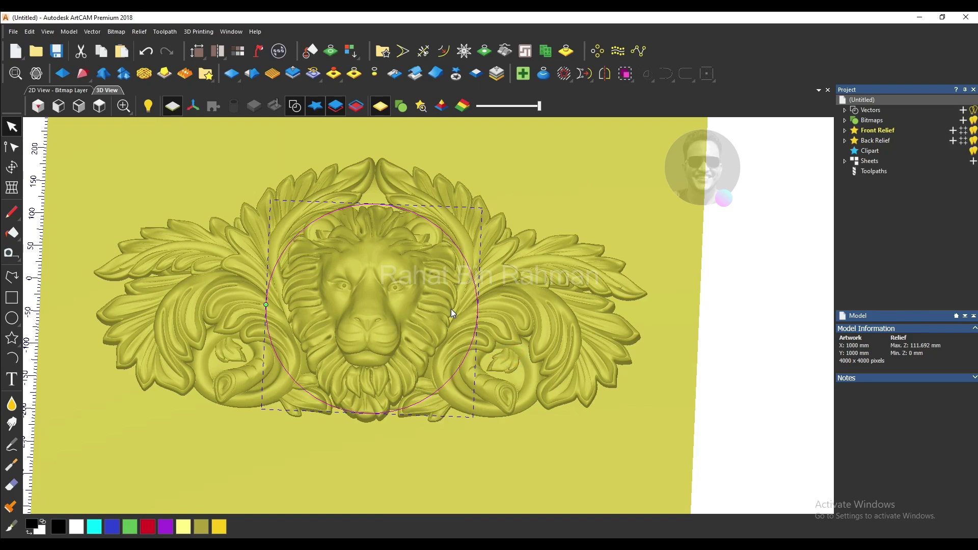
{"action": "left_click", "coordinate": [426, 289]}
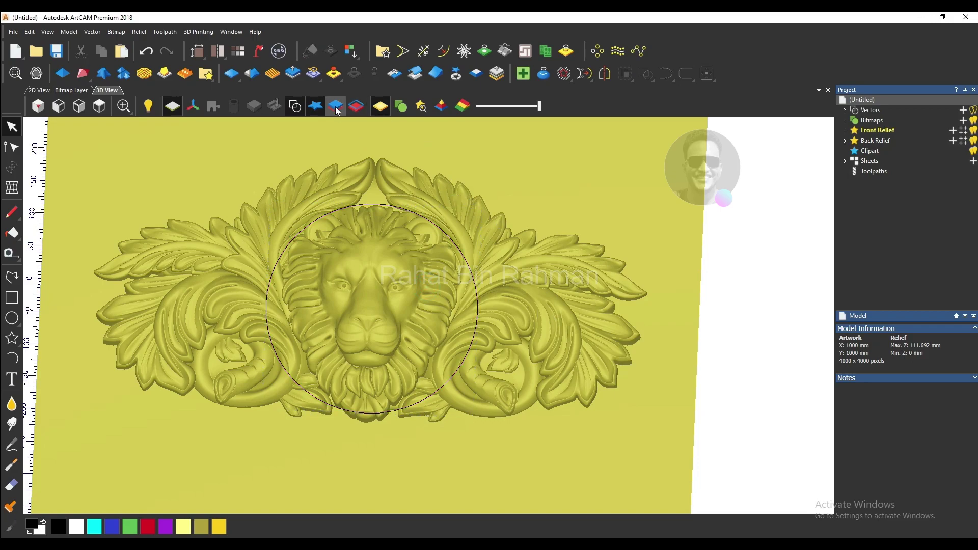
{"action": "left_click", "coordinate": [319, 83]}
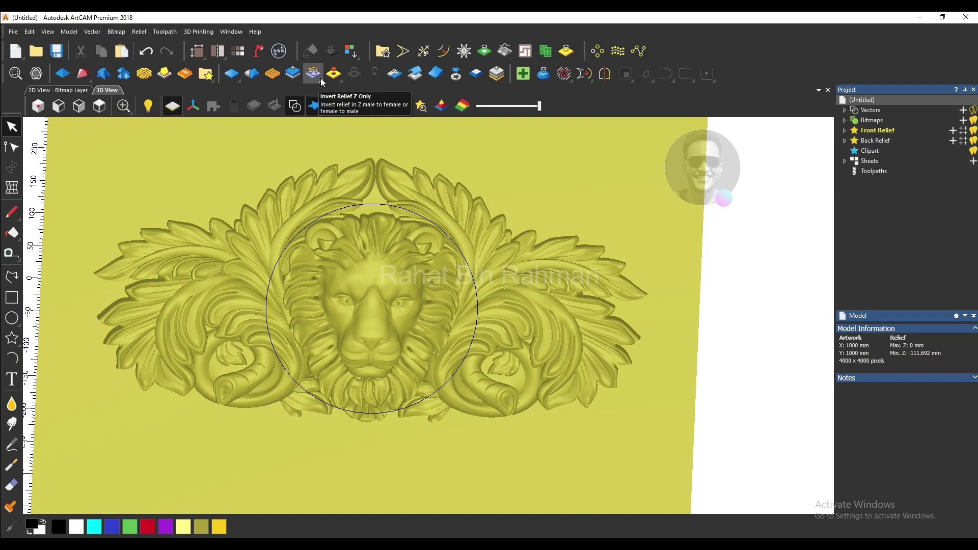
{"action": "left_click", "coordinate": [320, 81]}
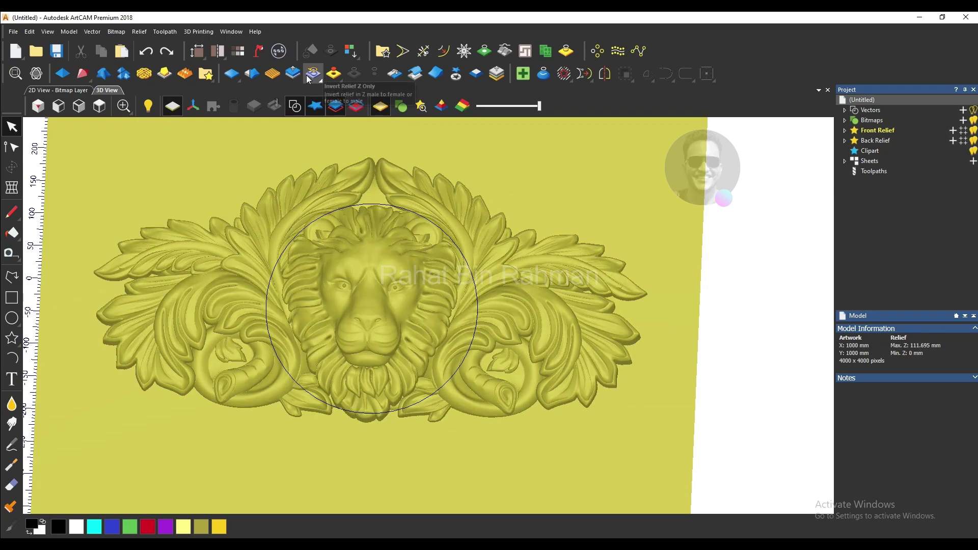
{"action": "left_click", "coordinate": [314, 80]}
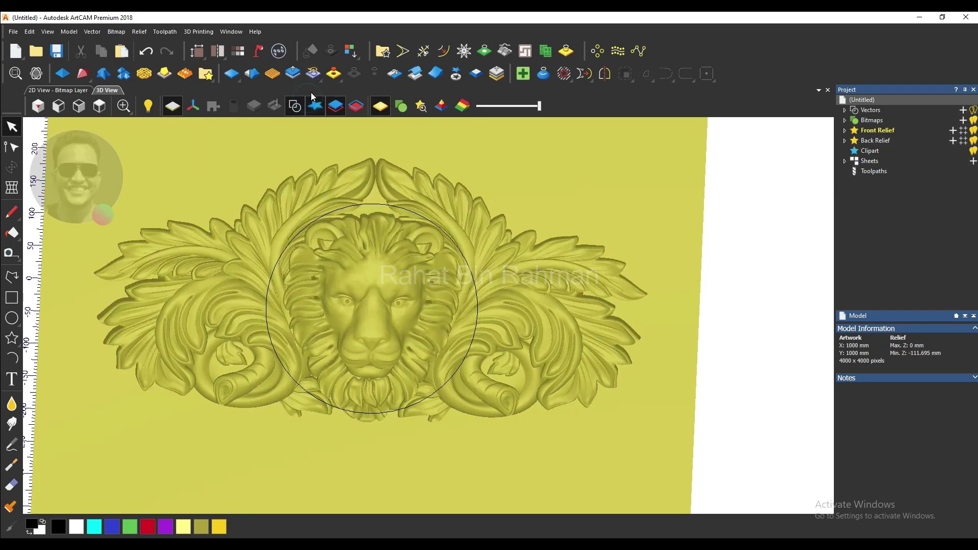
{"action": "mouse_move", "coordinate": [349, 224]}
{"action": "left_mouse_down"}
{"action": "mouse_move", "coordinate": [351, 356]}
{"action": "mouse_move", "coordinate": [401, 351]}
{"action": "mouse_move", "coordinate": [414, 265]}
{"action": "mouse_move", "coordinate": [399, 227]}
{"action": "mouse_move", "coordinate": [365, 249]}
{"action": "mouse_move", "coordinate": [426, 284]}
{"action": "mouse_move", "coordinate": [316, 249]}
{"action": "mouse_move", "coordinate": [442, 305]}
{"action": "mouse_move", "coordinate": [490, 270]}
{"action": "mouse_move", "coordinate": [436, 240]}
{"action": "mouse_move", "coordinate": [445, 351]}
{"action": "mouse_move", "coordinate": [432, 242]}
{"action": "mouse_move", "coordinate": [443, 176]}
{"action": "mouse_move", "coordinate": [441, 248]}
{"action": "mouse_move", "coordinate": [393, 257]}
{"action": "mouse_move", "coordinate": [444, 240]}
{"action": "mouse_move", "coordinate": [378, 234]}
{"action": "mouse_move", "coordinate": [393, 205]}
{"action": "mouse_move", "coordinate": [451, 216]}
{"action": "mouse_move", "coordinate": [457, 286]}
{"action": "mouse_move", "coordinate": [434, 214]}
{"action": "left_mouse_up"}
{"action": "scroll", "coordinate": [332, 305], "scroll_direction": "down", "scroll_amount": 2}
{"action": "scroll", "coordinate": [331, 305], "scroll_direction": "down", "scroll_amount": 4}
{"action": "scroll", "coordinate": [457, 326], "scroll_direction": "up", "scroll_amount": 4}
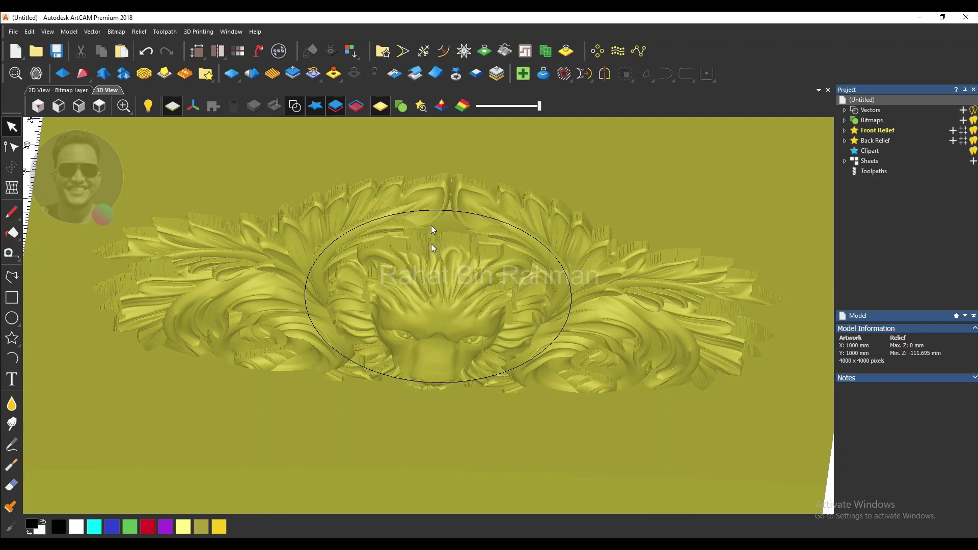
{"action": "mouse_move", "coordinate": [422, 292]}
{"action": "left_mouse_down"}
{"action": "mouse_move", "coordinate": [424, 252]}
{"action": "mouse_move", "coordinate": [396, 245]}
{"action": "mouse_move", "coordinate": [377, 301]}
{"action": "mouse_move", "coordinate": [446, 337]}
{"action": "mouse_move", "coordinate": [381, 332]}
{"action": "left_mouse_up"}
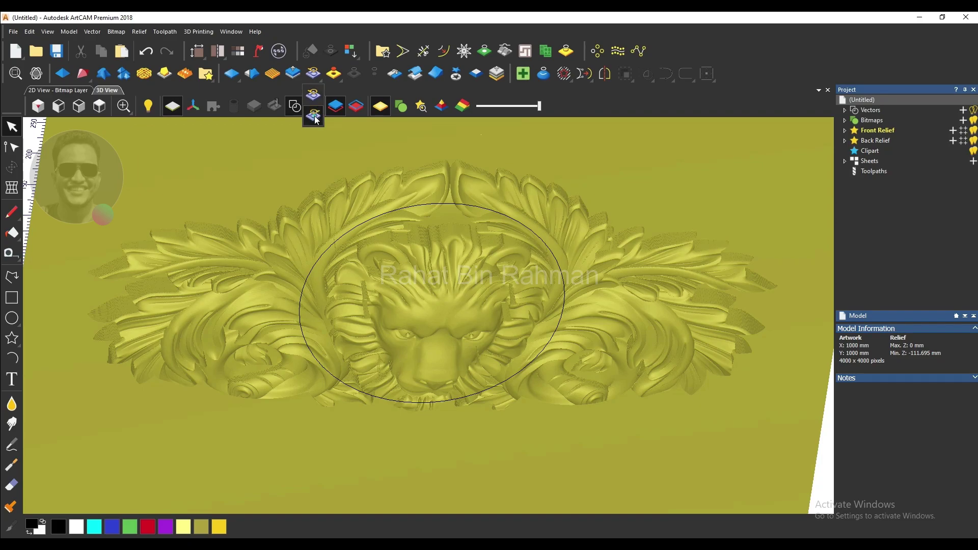
Step: Try the Invert Relief options, first raising then sinking the lion relief
{"action": "left_click", "coordinate": [316, 118]}
{"action": "mouse_move", "coordinate": [414, 269]}
{"action": "left_mouse_down"}
{"action": "mouse_move", "coordinate": [420, 356]}
{"action": "mouse_move", "coordinate": [434, 339]}
{"action": "mouse_move", "coordinate": [453, 249]}
{"action": "mouse_move", "coordinate": [457, 287]}
{"action": "mouse_move", "coordinate": [436, 246]}
{"action": "mouse_move", "coordinate": [450, 249]}
{"action": "left_mouse_up"}
{"action": "left_click", "coordinate": [313, 73]}
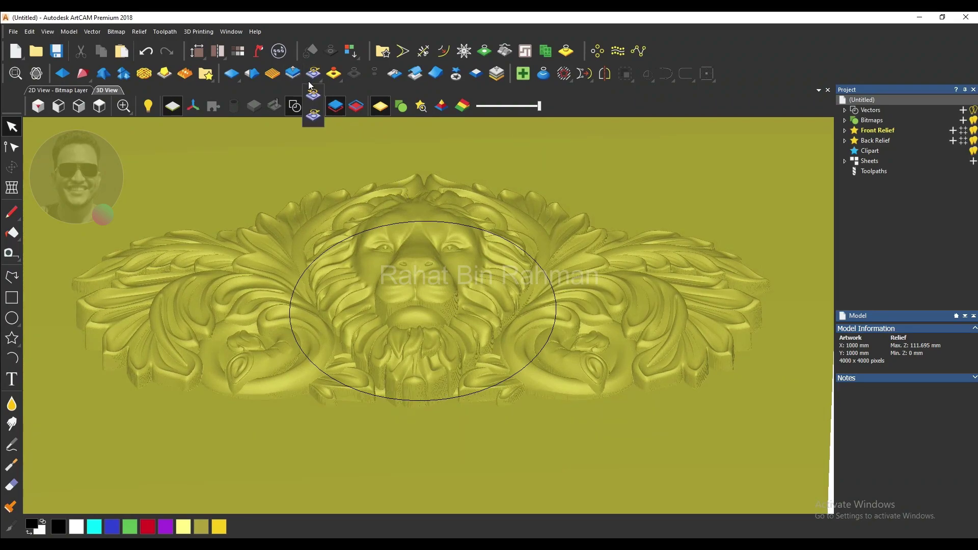
{"action": "left_click", "coordinate": [314, 95]}
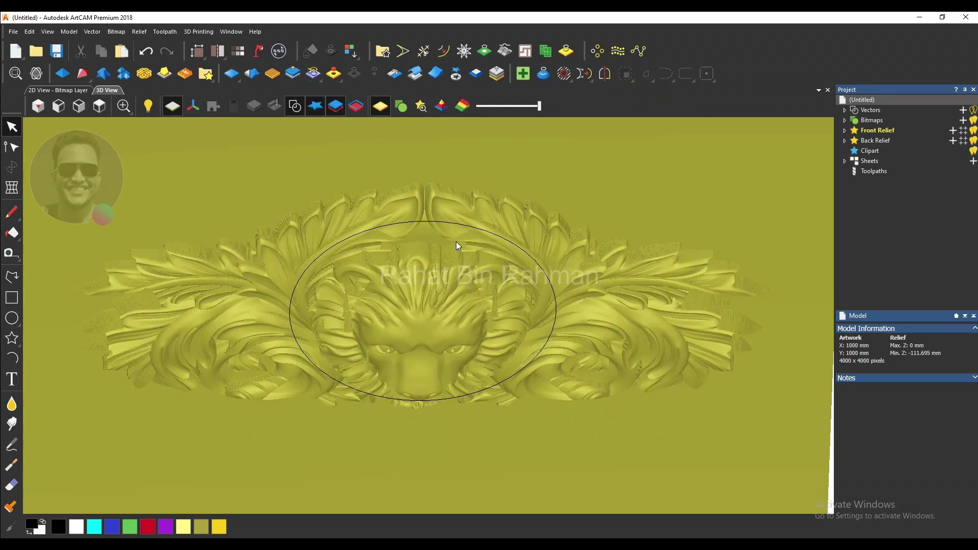
{"action": "scroll", "coordinate": [469, 353], "scroll_direction": "up", "scroll_amount": 2}
{"action": "mouse_move", "coordinate": [470, 353]}
{"action": "left_mouse_down"}
{"action": "mouse_move", "coordinate": [451, 239]}
{"action": "mouse_move", "coordinate": [474, 264]}
{"action": "mouse_move", "coordinate": [481, 102]}
{"action": "mouse_move", "coordinate": [478, 307]}
{"action": "left_mouse_up"}
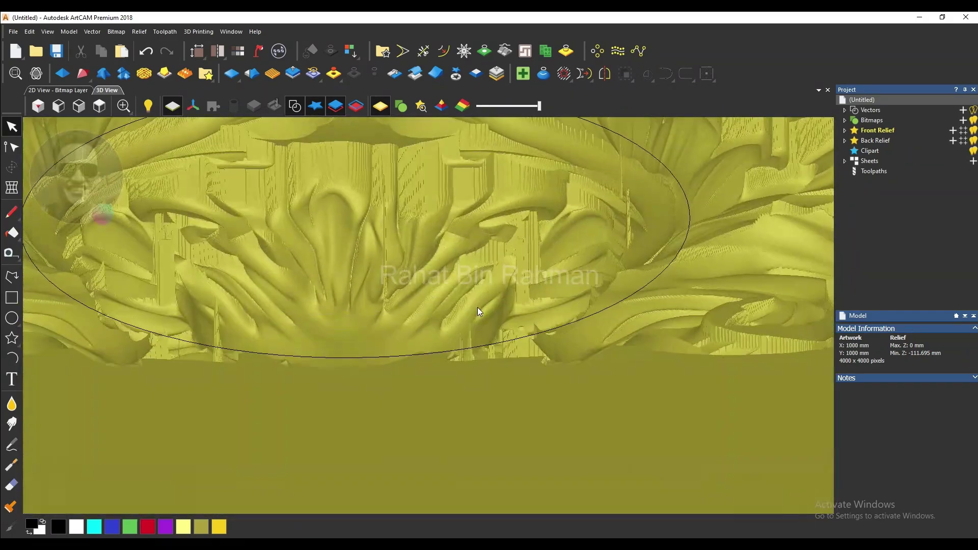
{"action": "scroll", "coordinate": [403, 286], "scroll_direction": "down", "scroll_amount": 2}
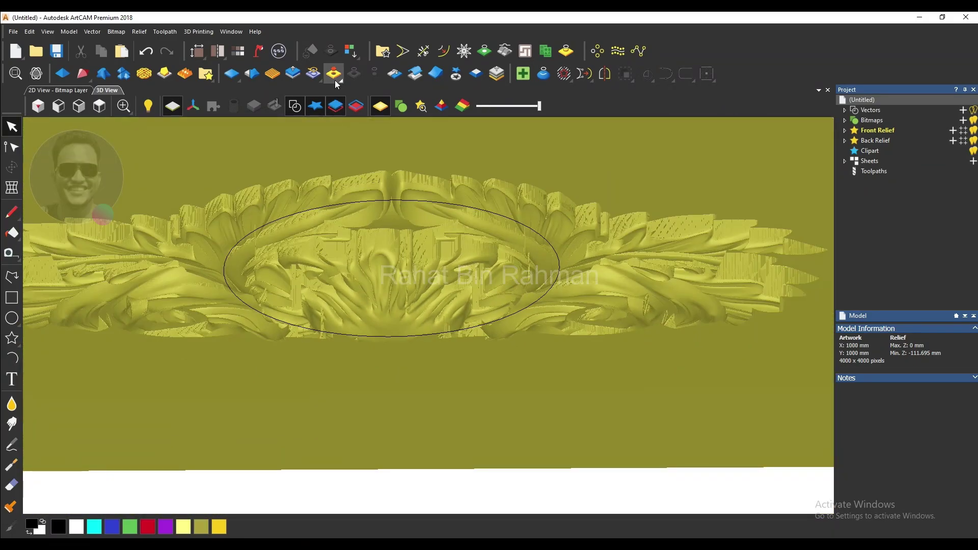
Step: Invert Male/Female so the lion stands raised to 111.695 mm, then select and shift the circle upward
{"action": "left_click", "coordinate": [315, 74]}
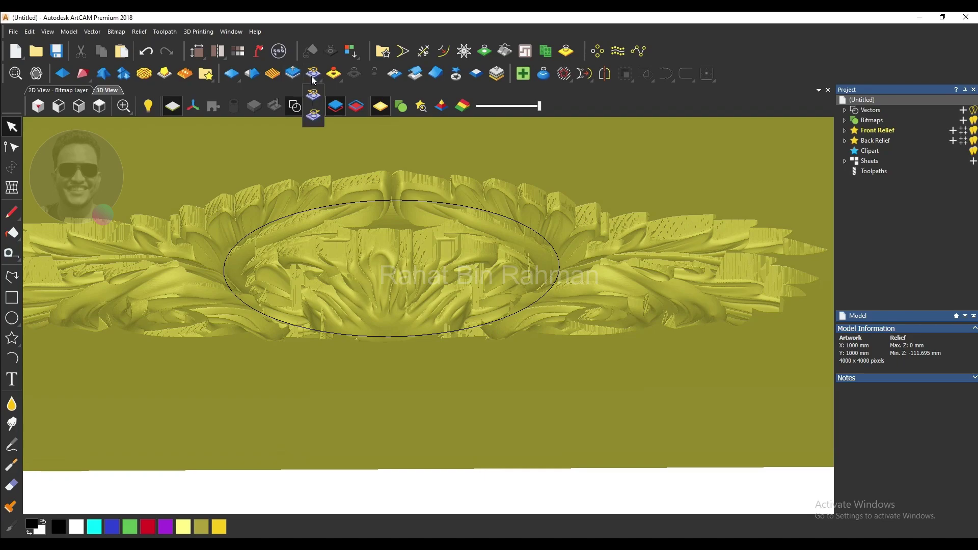
{"action": "left_click", "coordinate": [309, 121]}
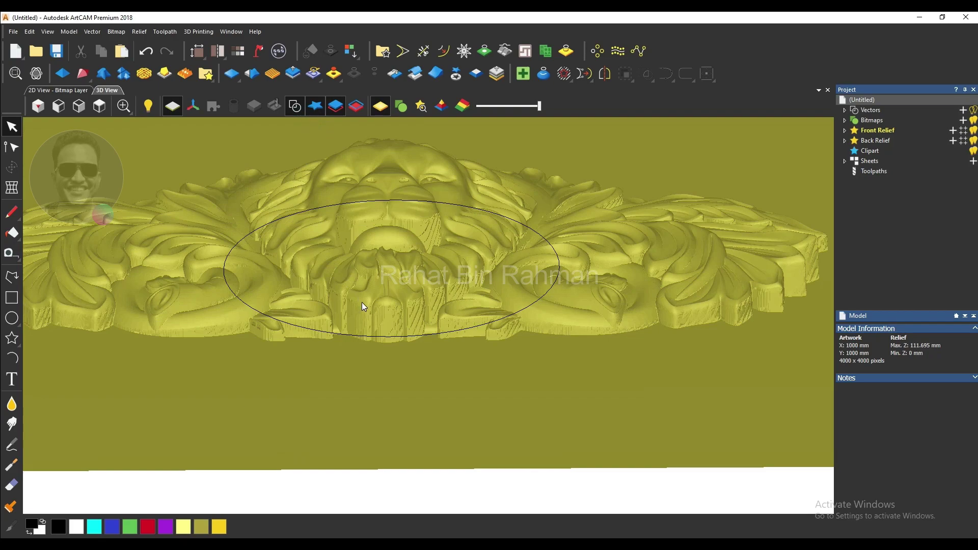
{"action": "scroll", "coordinate": [361, 303], "scroll_direction": "down", "scroll_amount": 3}
{"action": "left_click_drag", "start_coordinate": [395, 264], "coordinate": [405, 350]}
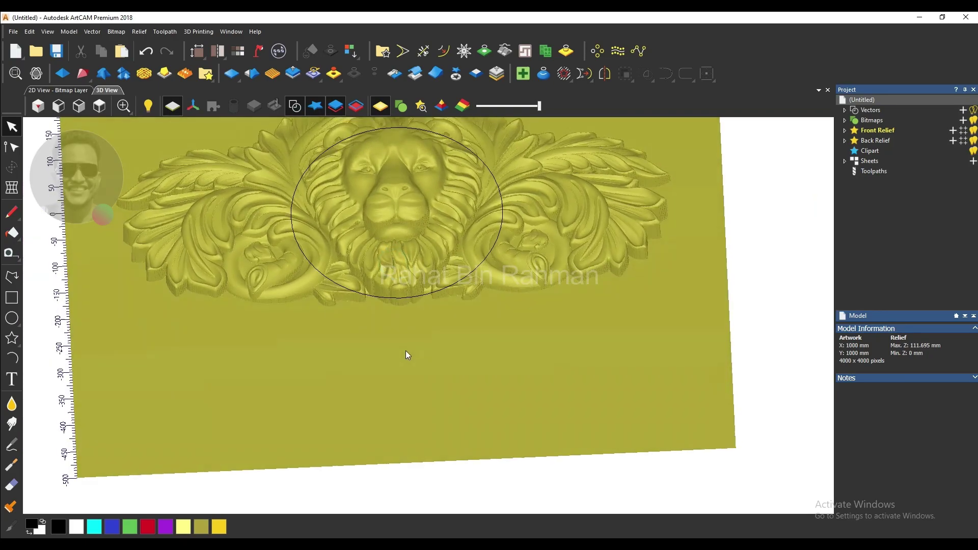
{"action": "scroll", "coordinate": [366, 154], "scroll_direction": "up", "scroll_amount": 3}
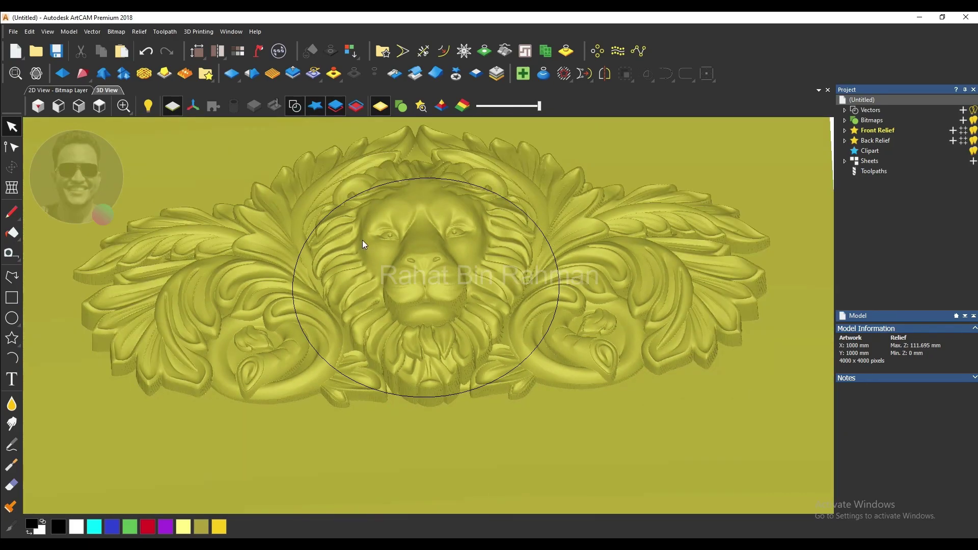
{"action": "scroll", "coordinate": [388, 286], "scroll_direction": "down", "scroll_amount": 3}
{"action": "left_click_drag", "start_coordinate": [388, 285], "coordinate": [408, 290]}
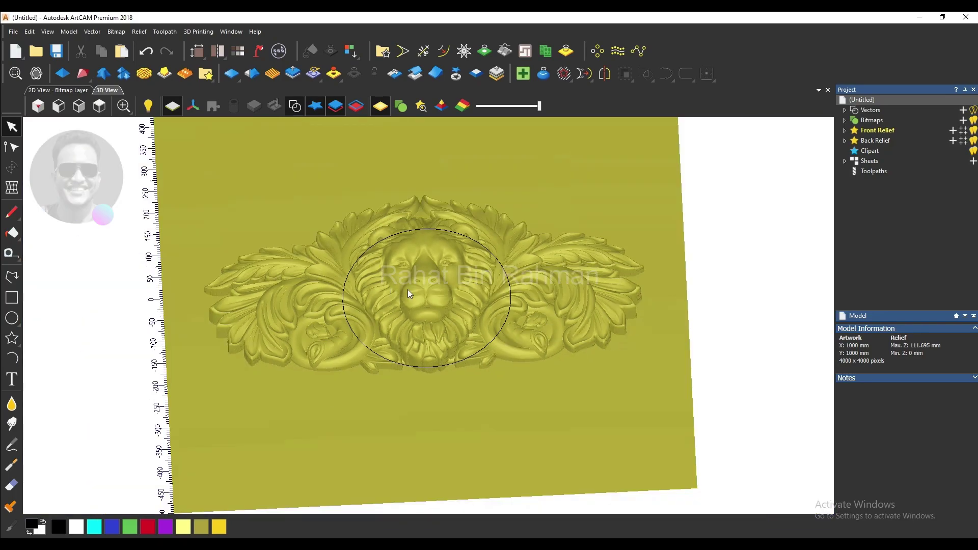
{"action": "scroll", "coordinate": [436, 237], "scroll_direction": "up", "scroll_amount": 3}
{"action": "left_click", "coordinate": [520, 419]}
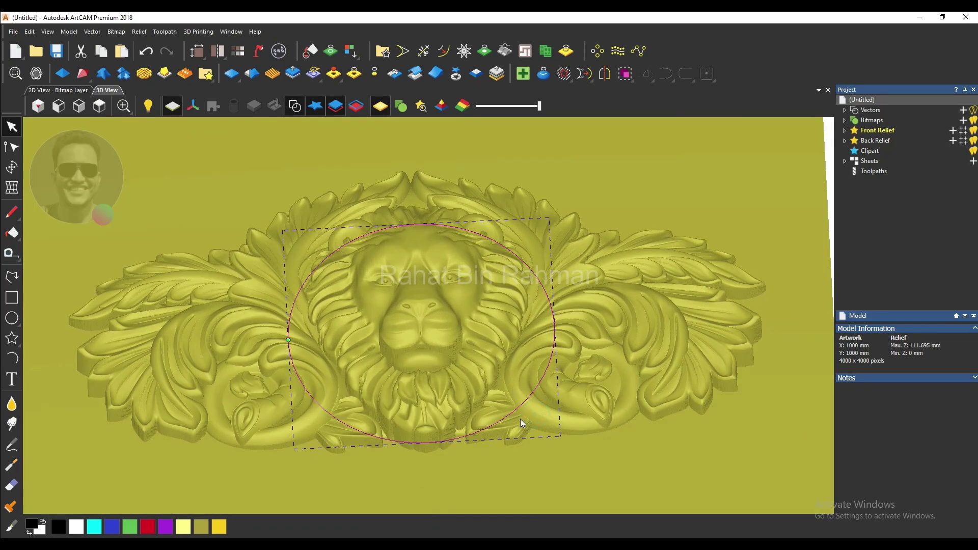
{"action": "mouse_move", "coordinate": [516, 419]}
{"action": "left_mouse_down"}
{"action": "mouse_move", "coordinate": [513, 382]}
{"action": "mouse_move", "coordinate": [512, 391]}
{"action": "left_mouse_up"}
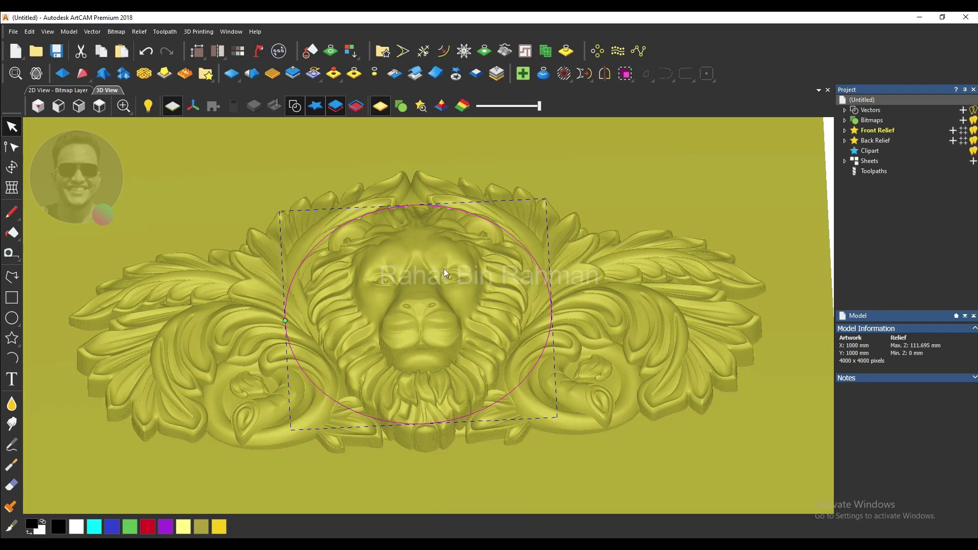
Step: Orbit the view, then cancel a move of the circle to the right with Esc
{"action": "scroll", "coordinate": [531, 310], "scroll_direction": "up", "scroll_amount": 5}
{"action": "scroll", "coordinate": [340, 301], "scroll_direction": "down", "scroll_amount": 5}
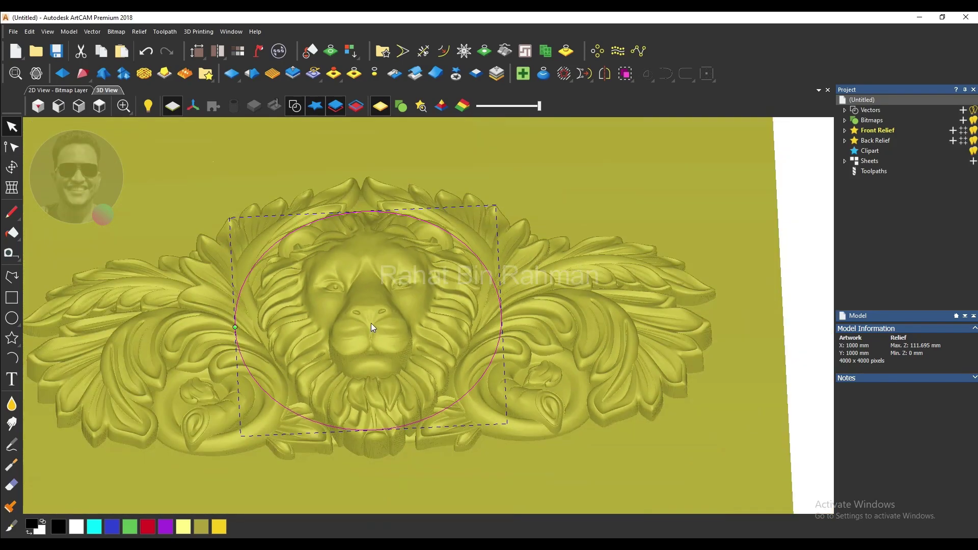
{"action": "mouse_move", "coordinate": [370, 322]}
{"action": "left_mouse_down"}
{"action": "mouse_move", "coordinate": [386, 377]}
{"action": "mouse_move", "coordinate": [350, 381]}
{"action": "mouse_move", "coordinate": [402, 377]}
{"action": "mouse_move", "coordinate": [372, 384]}
{"action": "mouse_move", "coordinate": [390, 388]}
{"action": "left_mouse_up"}
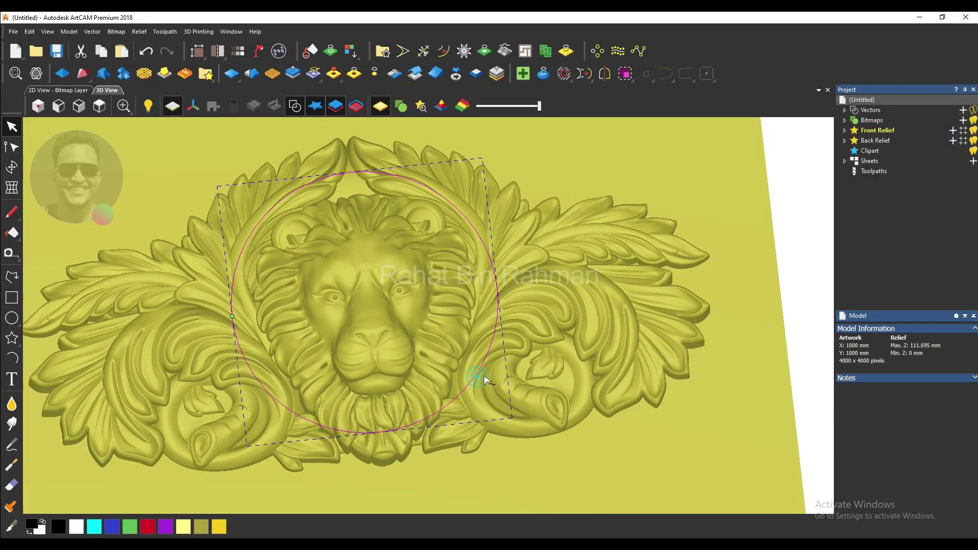
{"action": "left_click_drag", "start_coordinate": [476, 369], "coordinate": [683, 372]}
{"action": "key", "text": "Escape"}
Step: Draw a small circle over the curled leaf scroll right of the lion head
{"action": "left_click", "coordinate": [12, 318]}
{"action": "left_click", "coordinate": [608, 299]}
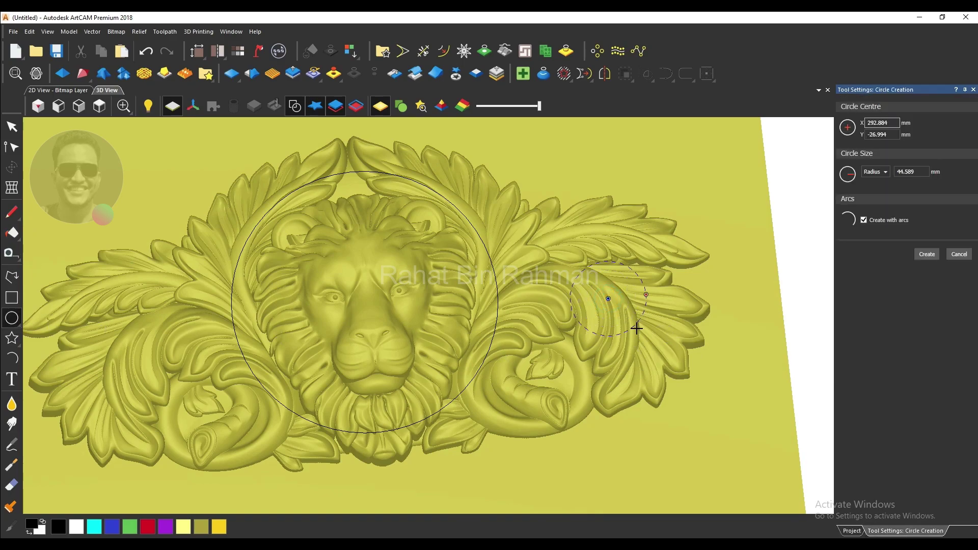
{"action": "left_click", "coordinate": [638, 330]}
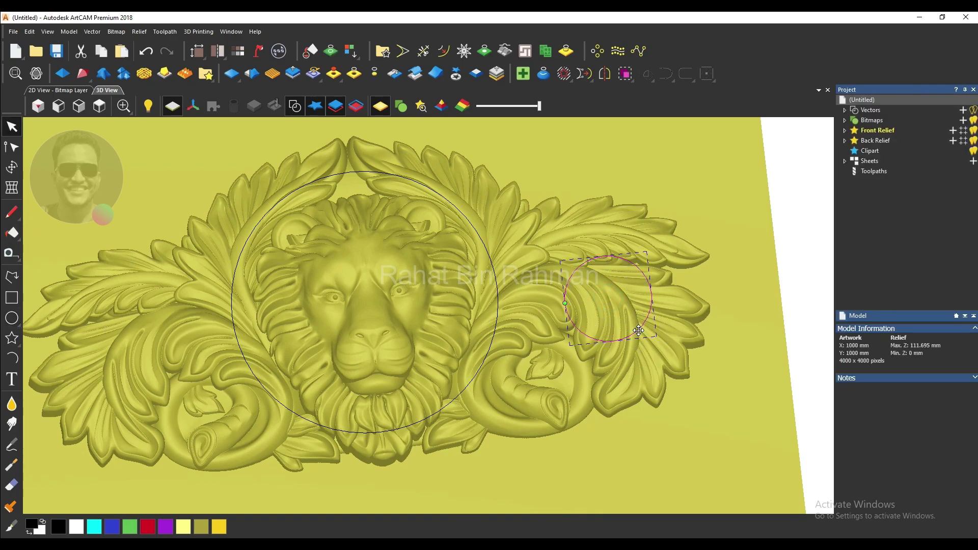
{"action": "scroll", "coordinate": [674, 335], "scroll_direction": "up", "scroll_amount": 2}
{"action": "scroll", "coordinate": [674, 335], "scroll_direction": "up", "scroll_amount": 2}
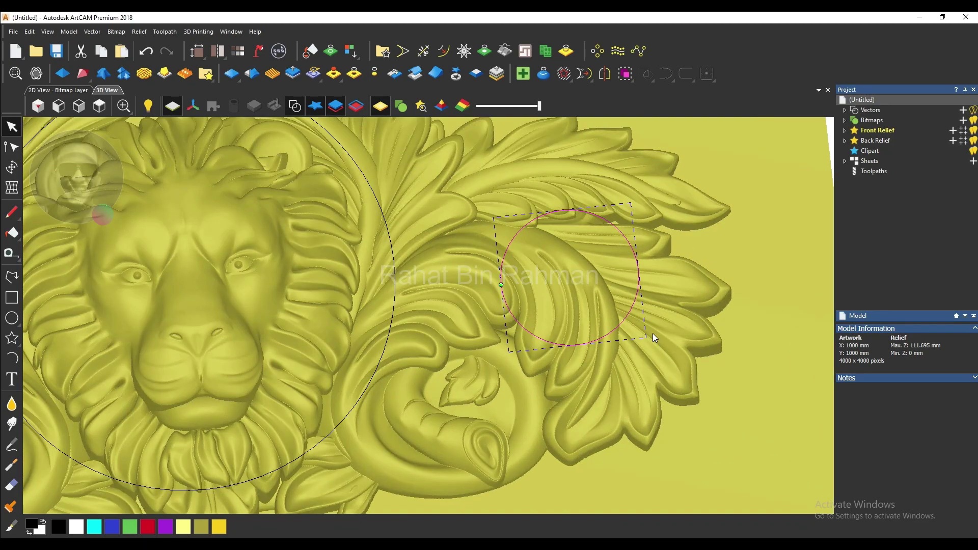
Step: Flatten the relief inside the small circle to zero, inspect it, then undo the flattening
{"action": "left_click", "coordinate": [365, 79]}
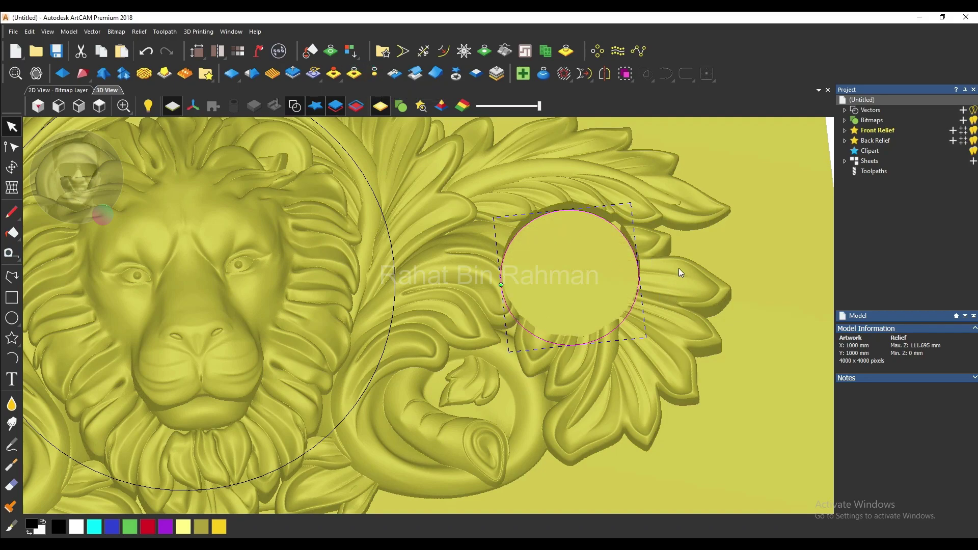
{"action": "scroll", "coordinate": [617, 303], "scroll_direction": "down", "scroll_amount": 2}
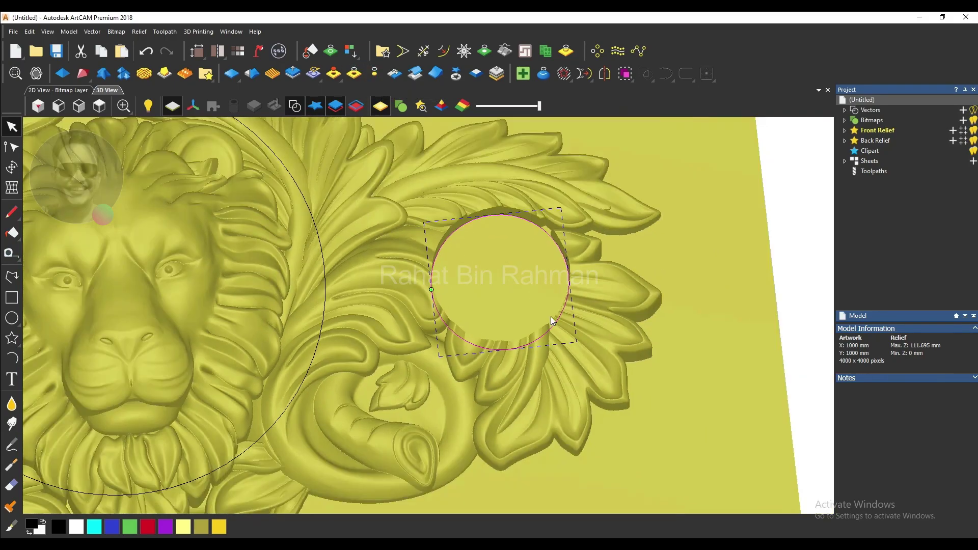
{"action": "scroll", "coordinate": [551, 316], "scroll_direction": "down", "scroll_amount": 2}
{"action": "scroll", "coordinate": [502, 269], "scroll_direction": "up", "scroll_amount": 5}
{"action": "scroll", "coordinate": [521, 328], "scroll_direction": "up", "scroll_amount": 2}
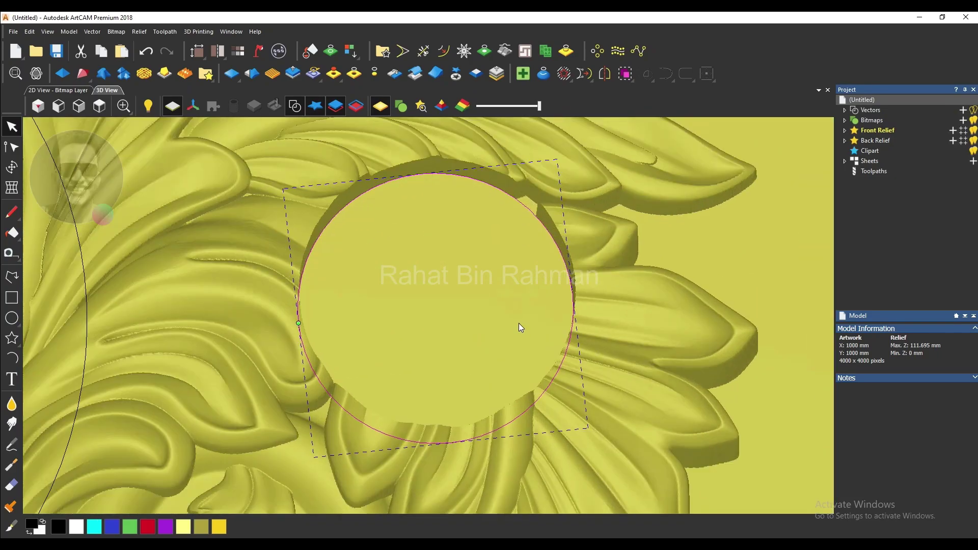
{"action": "key", "text": "ctrl+z"}
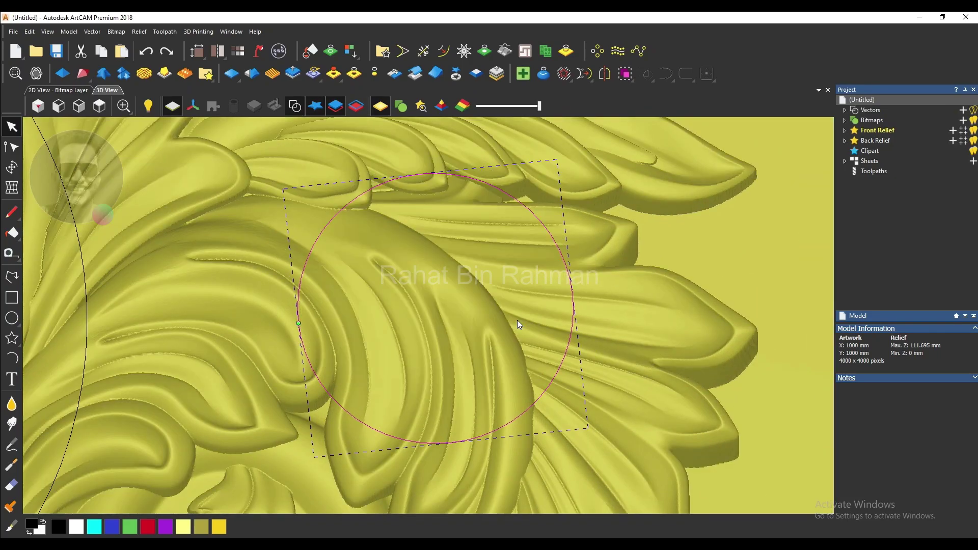
{"action": "scroll", "coordinate": [518, 320], "scroll_direction": "down", "scroll_amount": 2}
{"action": "scroll", "coordinate": [468, 285], "scroll_direction": "up", "scroll_amount": 1}
{"action": "scroll", "coordinate": [466, 291], "scroll_direction": "up", "scroll_amount": 1}
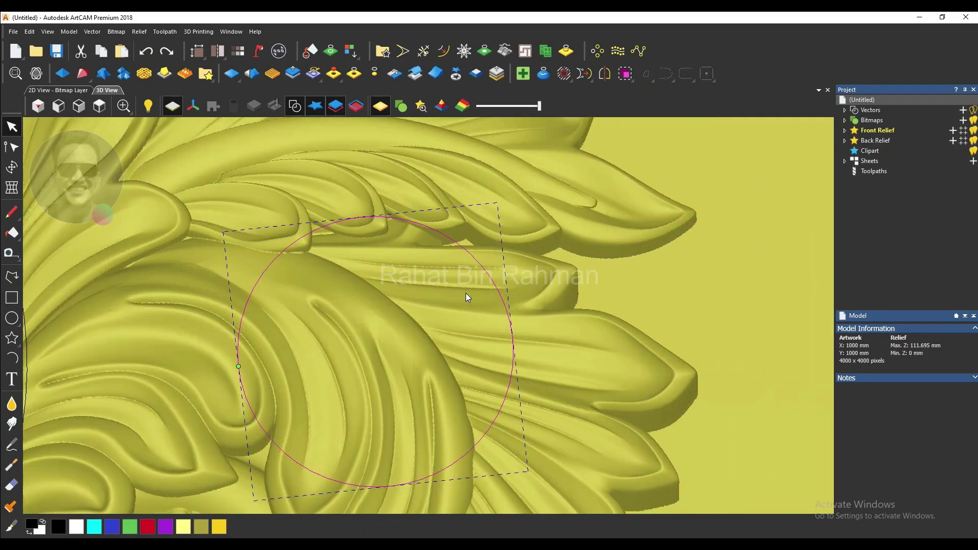
{"action": "scroll", "coordinate": [466, 292], "scroll_direction": "down", "scroll_amount": 1}
{"action": "scroll", "coordinate": [466, 292], "scroll_direction": "down", "scroll_amount": 1}
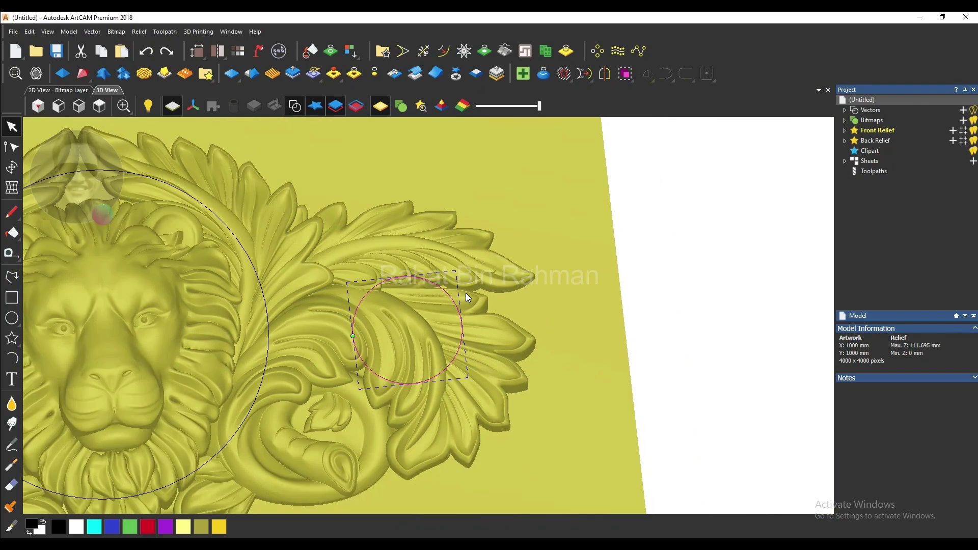
{"action": "scroll", "coordinate": [466, 292], "scroll_direction": "down", "scroll_amount": 1}
{"action": "scroll", "coordinate": [441, 316], "scroll_direction": "up", "scroll_amount": 1}
{"action": "scroll", "coordinate": [441, 323], "scroll_direction": "up", "scroll_amount": 1}
{"action": "scroll", "coordinate": [435, 331], "scroll_direction": "up", "scroll_amount": 1}
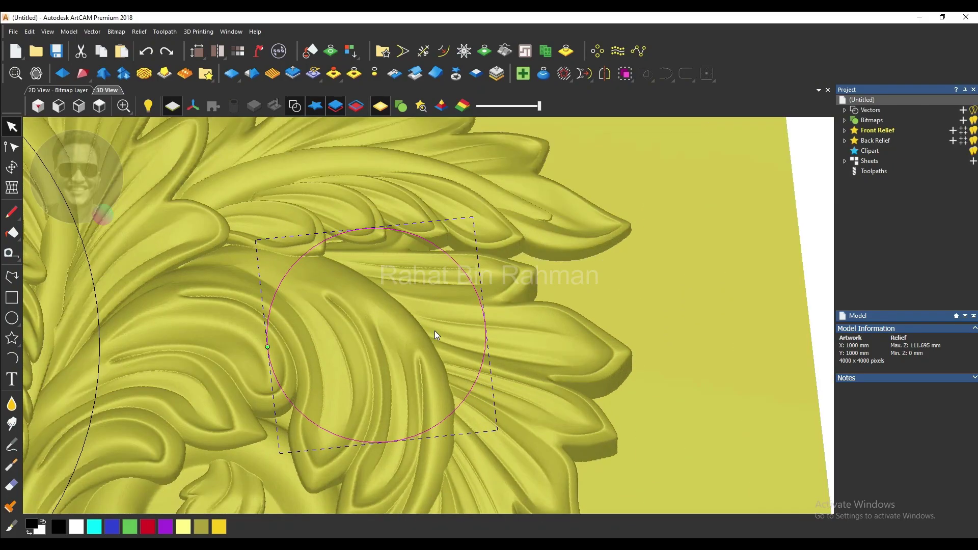
{"action": "scroll", "coordinate": [450, 285], "scroll_direction": "down", "scroll_amount": 1}
{"action": "scroll", "coordinate": [448, 290], "scroll_direction": "down", "scroll_amount": 1}
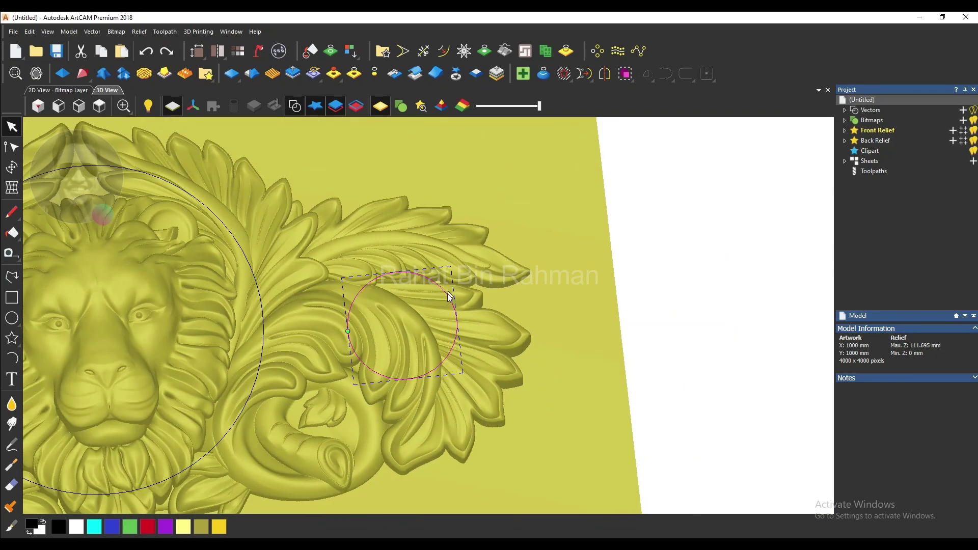
{"action": "scroll", "coordinate": [379, 321], "scroll_direction": "up", "scroll_amount": 2}
Step: Try flattening inside the small circle once more and undo it again with Ctrl+Z
{"action": "left_click", "coordinate": [330, 80]}
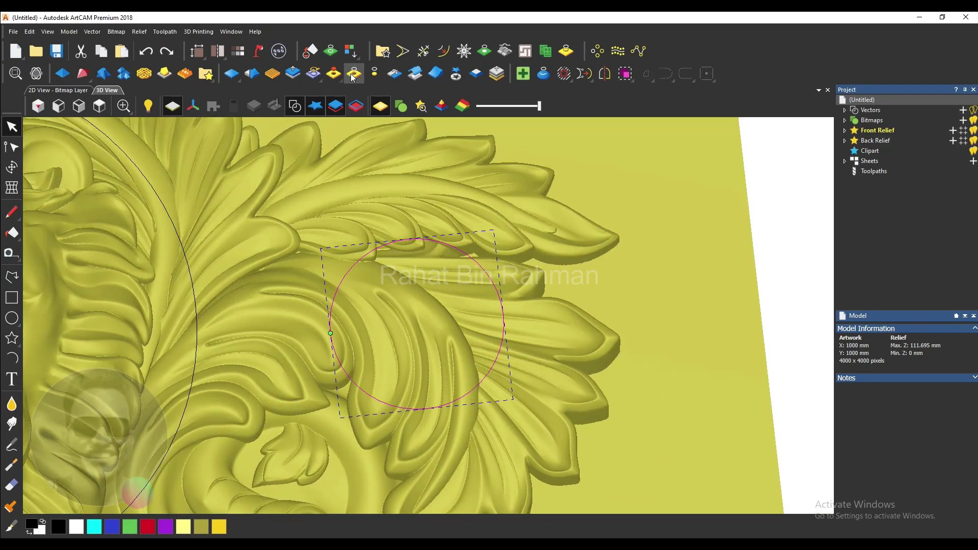
{"action": "scroll", "coordinate": [437, 310], "scroll_direction": "up", "scroll_amount": 2}
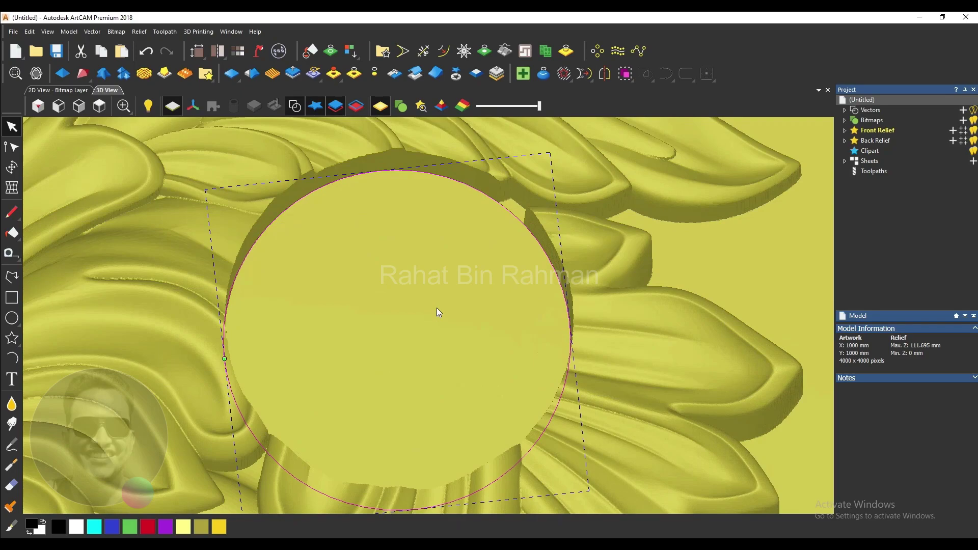
{"action": "scroll", "coordinate": [436, 308], "scroll_direction": "down", "scroll_amount": 3}
{"action": "key", "text": "ctrl+z"}
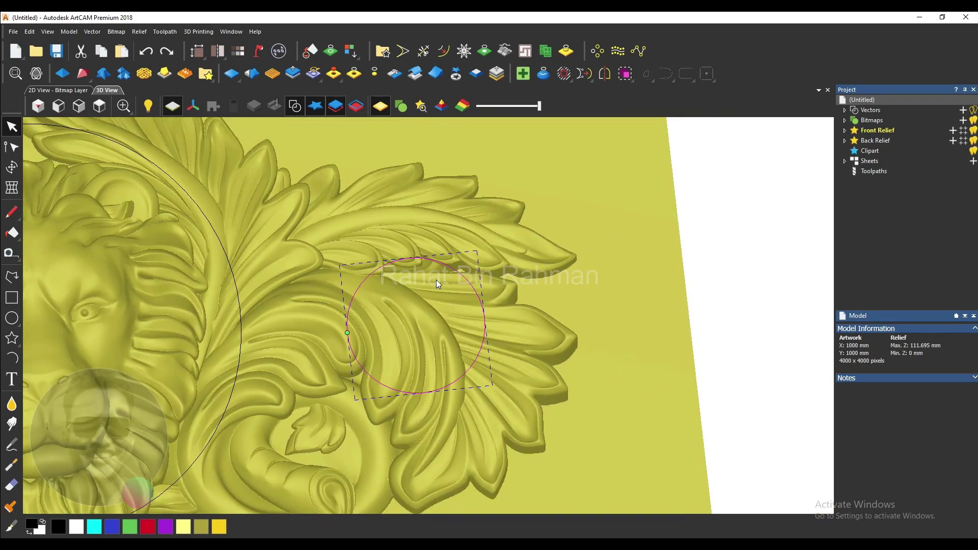
{"action": "scroll", "coordinate": [512, 266], "scroll_direction": "down", "scroll_amount": 1}
{"action": "scroll", "coordinate": [512, 266], "scroll_direction": "down", "scroll_amount": 1}
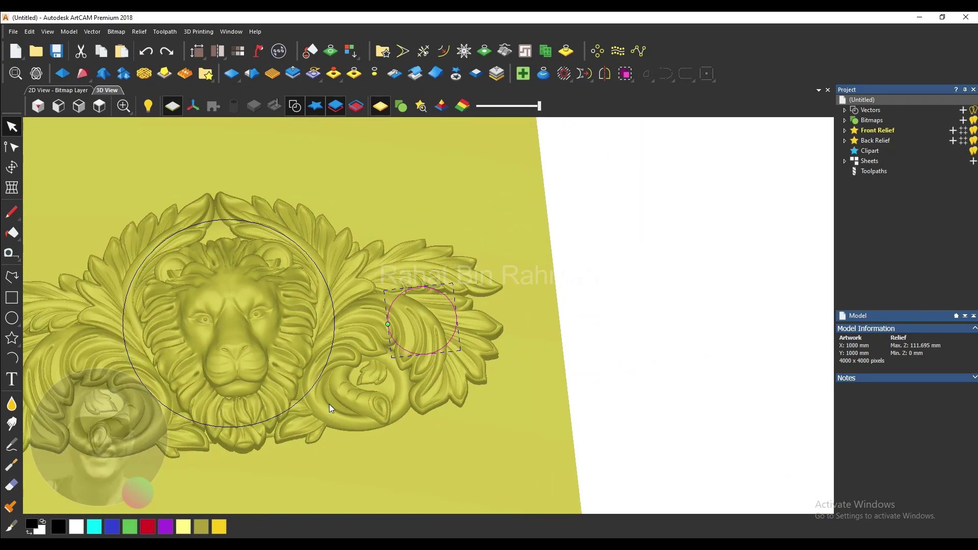
Step: Zero the relief outside the large circle, leaving only the round lion medallion
{"action": "left_click", "coordinate": [305, 372]}
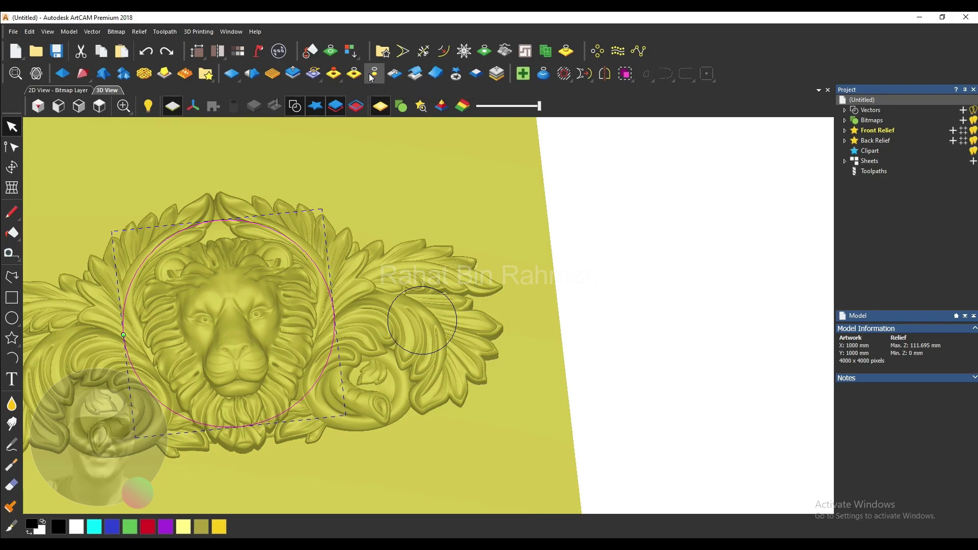
{"action": "left_click", "coordinate": [372, 76]}
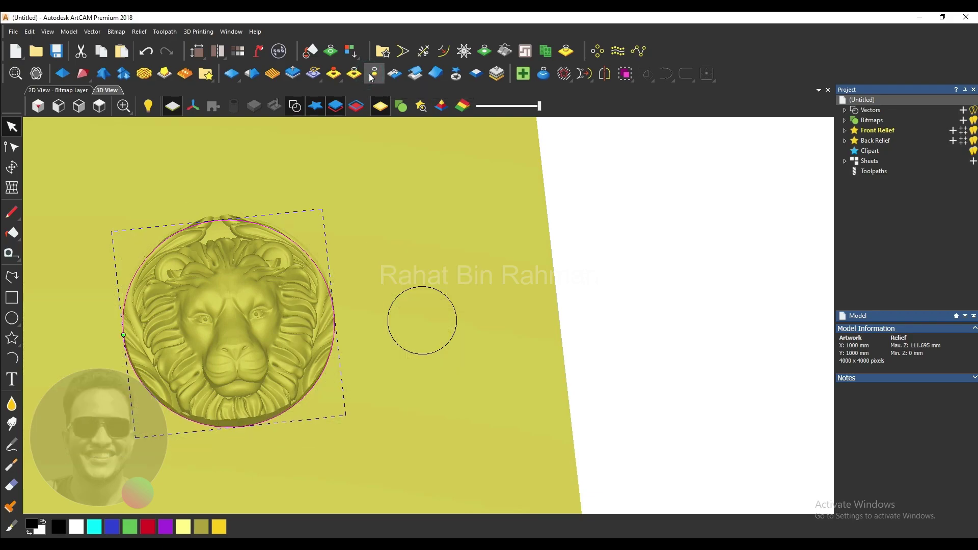
{"action": "scroll", "coordinate": [393, 298], "scroll_direction": "down", "scroll_amount": 1}
{"action": "scroll", "coordinate": [393, 298], "scroll_direction": "down", "scroll_amount": 1}
{"action": "scroll", "coordinate": [387, 263], "scroll_direction": "up", "scroll_amount": 1}
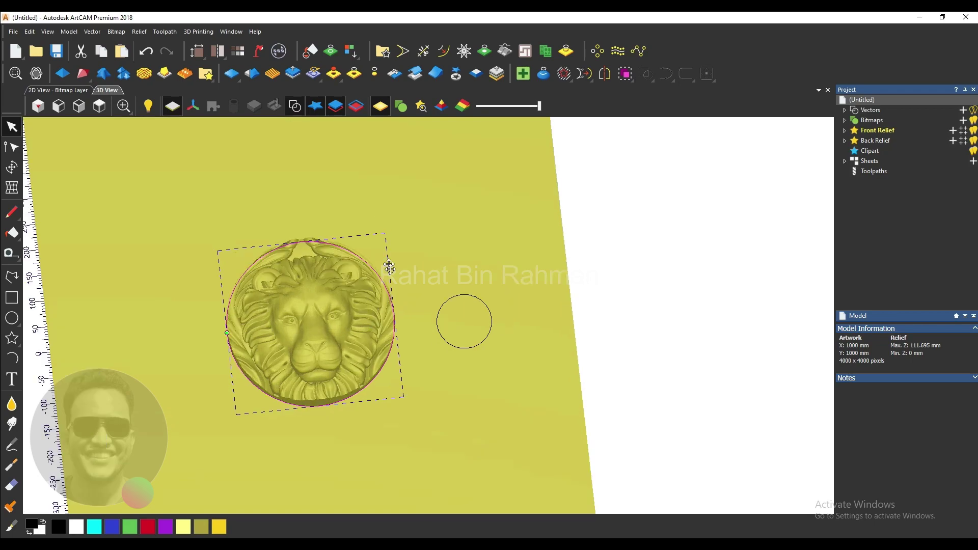
{"action": "scroll", "coordinate": [377, 237], "scroll_direction": "up", "scroll_amount": 1}
{"action": "scroll", "coordinate": [325, 261], "scroll_direction": "up", "scroll_amount": 1}
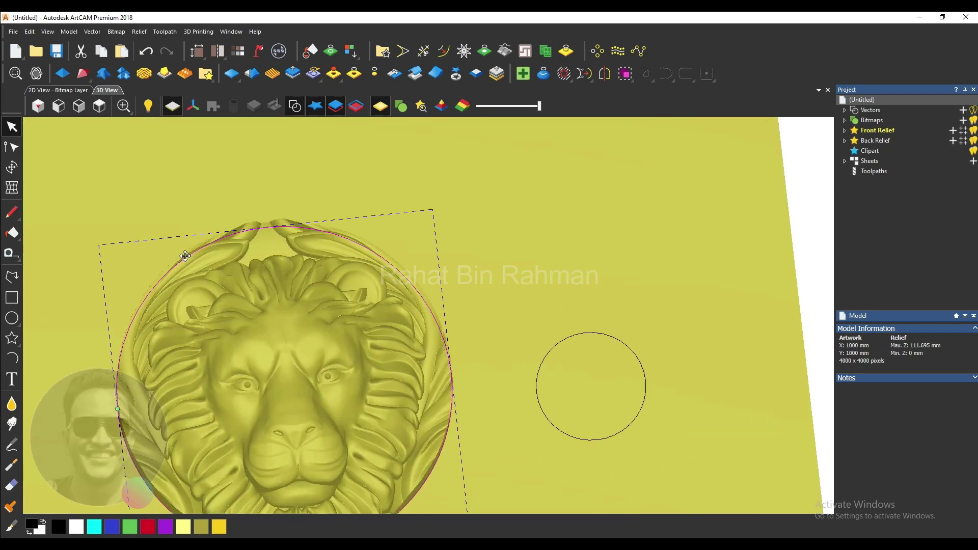
{"action": "scroll", "coordinate": [237, 262], "scroll_direction": "up", "scroll_amount": 1}
{"action": "scroll", "coordinate": [169, 185], "scroll_direction": "down", "scroll_amount": 1}
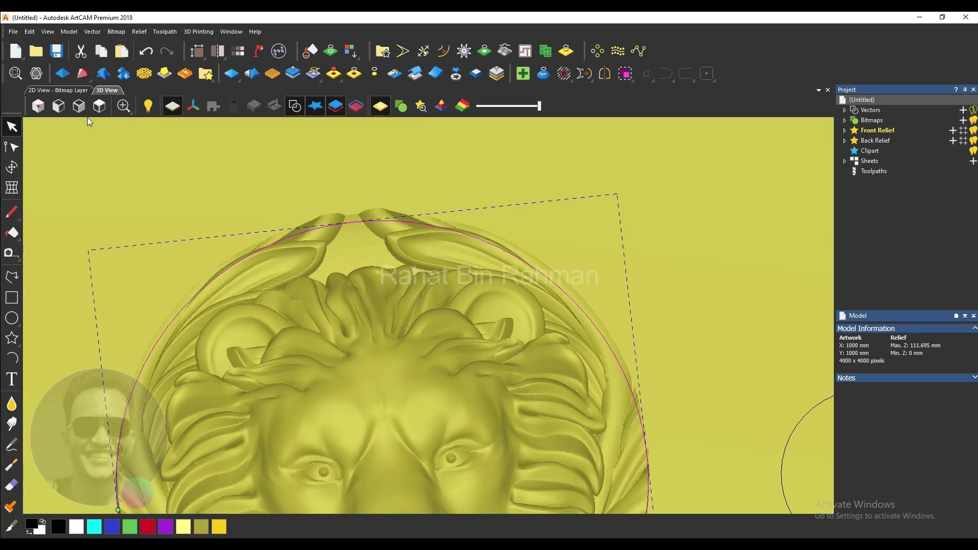
Step: In Top view, select and delete the small circle vector beside the medallion
{"action": "left_click", "coordinate": [99, 106]}
{"action": "scroll", "coordinate": [427, 301], "scroll_direction": "up", "scroll_amount": 1}
{"action": "scroll", "coordinate": [435, 297], "scroll_direction": "up", "scroll_amount": 1}
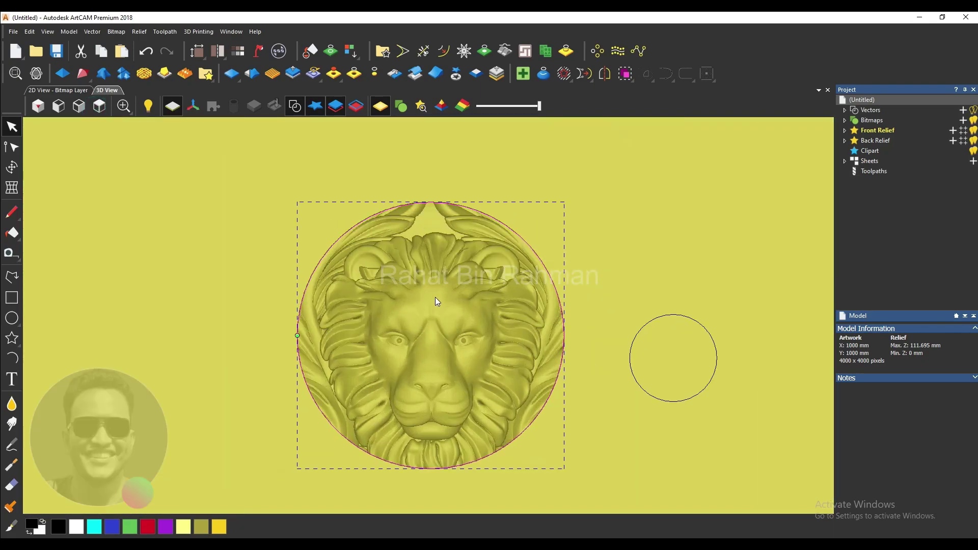
{"action": "scroll", "coordinate": [435, 297], "scroll_direction": "up", "scroll_amount": 2}
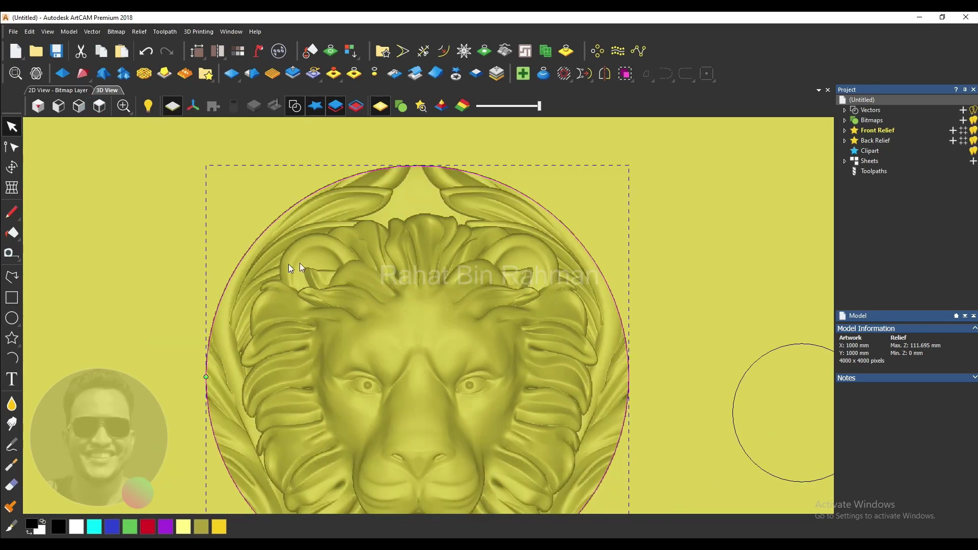
{"action": "scroll", "coordinate": [398, 329], "scroll_direction": "down", "scroll_amount": 2}
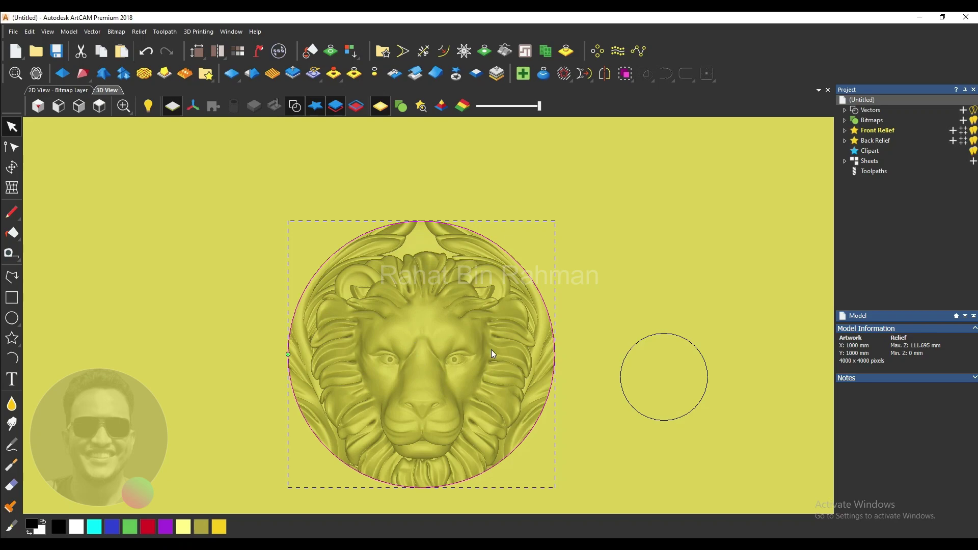
{"action": "scroll", "coordinate": [492, 351], "scroll_direction": "up", "scroll_amount": 2}
{"action": "scroll", "coordinate": [483, 313], "scroll_direction": "down", "scroll_amount": 2}
{"action": "scroll", "coordinate": [482, 312], "scroll_direction": "down", "scroll_amount": 2}
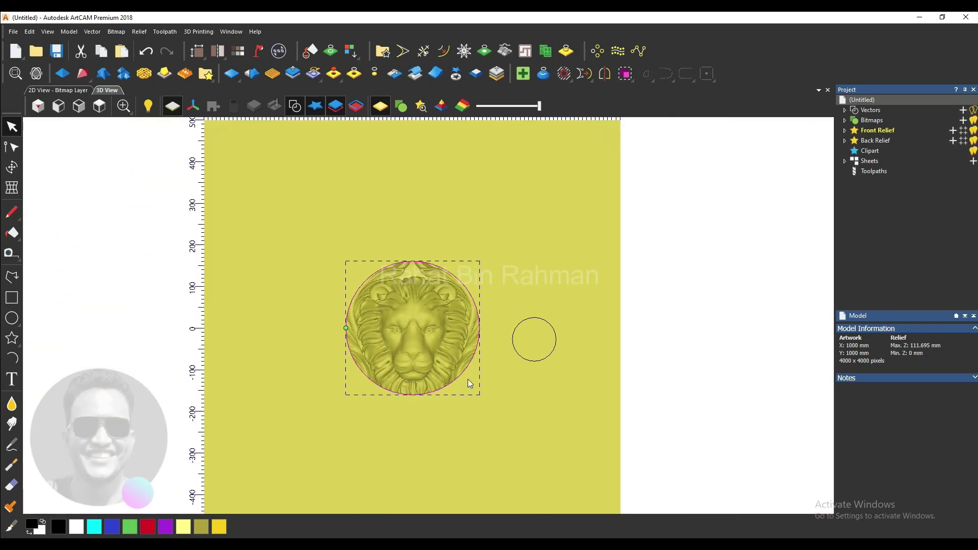
{"action": "scroll", "coordinate": [431, 382], "scroll_direction": "up", "scroll_amount": 2}
{"action": "scroll", "coordinate": [447, 355], "scroll_direction": "up", "scroll_amount": 1}
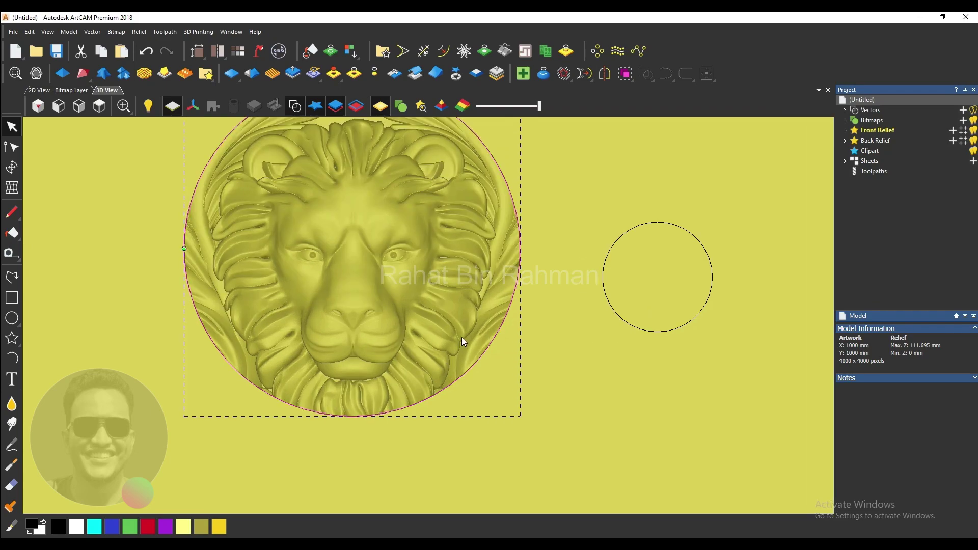
{"action": "scroll", "coordinate": [461, 336], "scroll_direction": "down", "scroll_amount": 2}
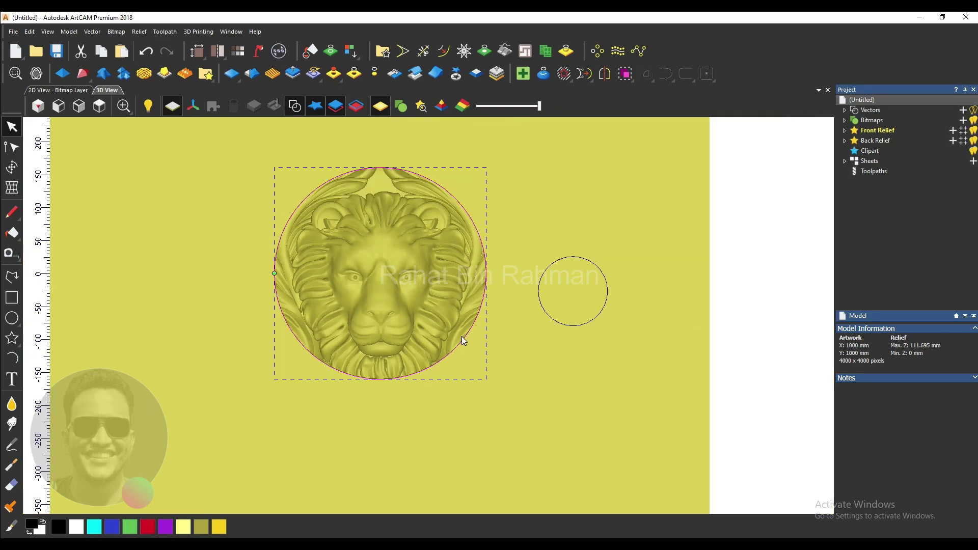
{"action": "scroll", "coordinate": [461, 336], "scroll_direction": "down", "scroll_amount": 1}
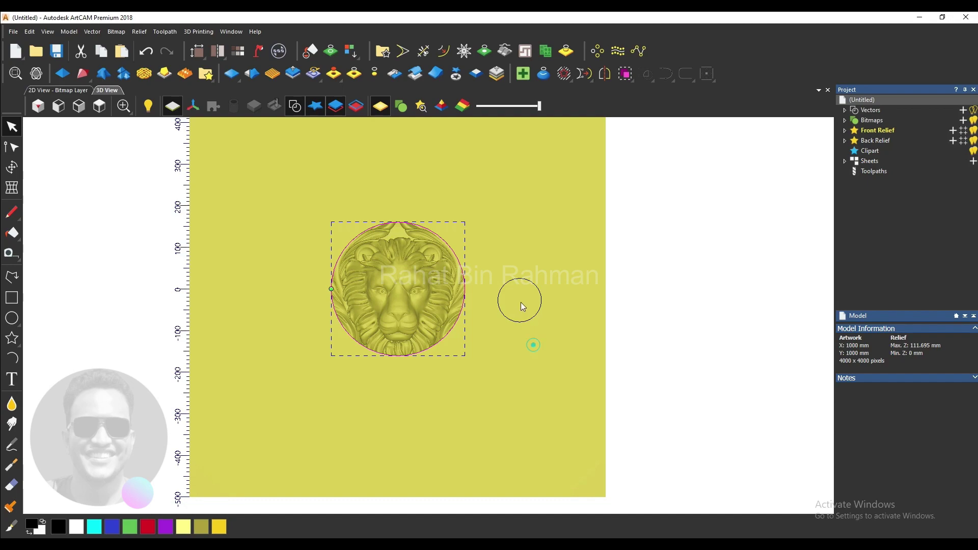
{"action": "left_click_drag", "start_coordinate": [533, 343], "coordinate": [516, 283]}
{"action": "key", "text": "Delete"}
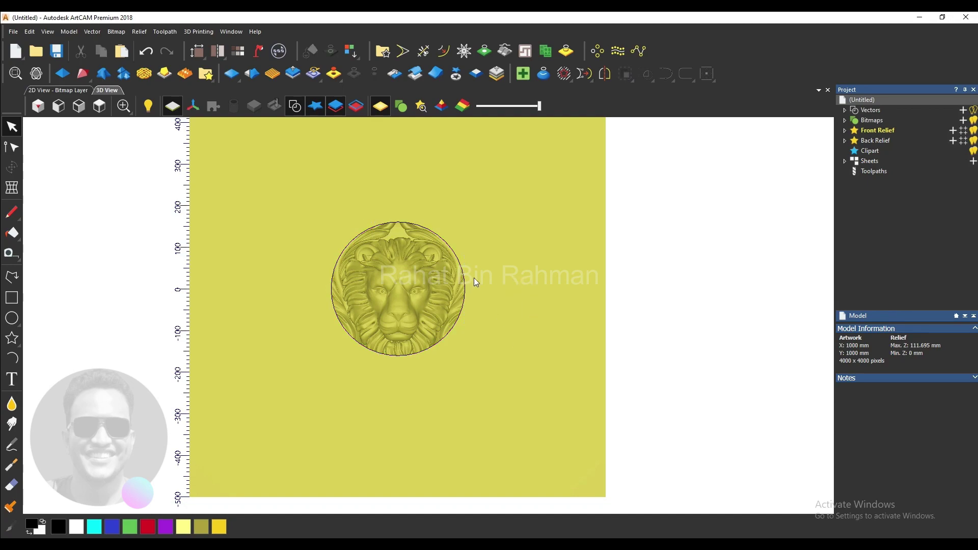
Step: Cut the medallion out as relief clipart, trial-move, shrink and rotate it, then undo
{"action": "scroll", "coordinate": [401, 223], "scroll_direction": "up", "scroll_amount": 1}
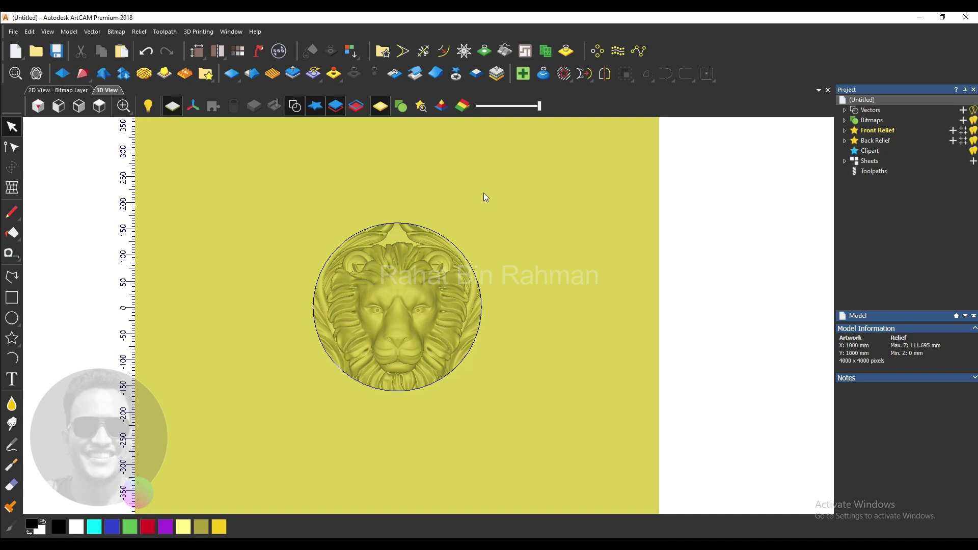
{"action": "left_click", "coordinate": [456, 82]}
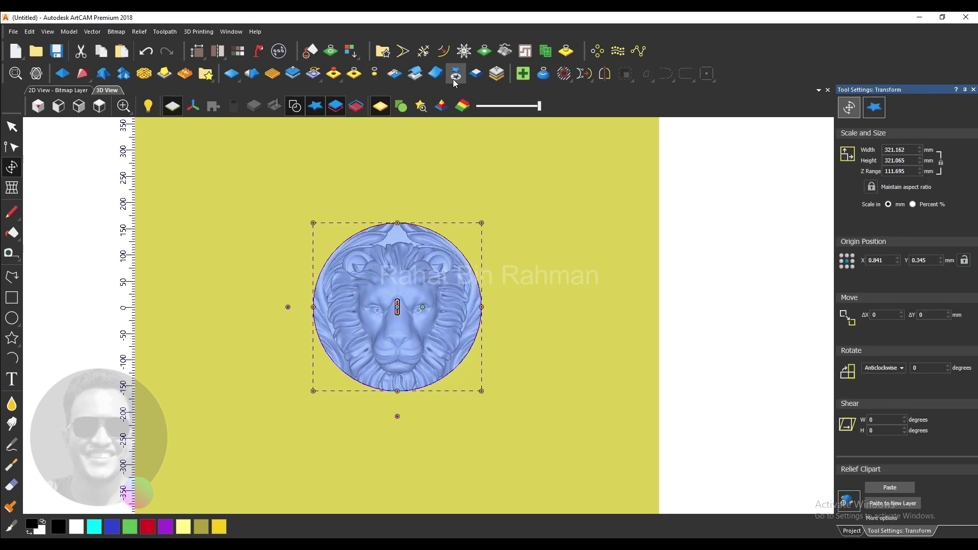
{"action": "left_click_drag", "start_coordinate": [405, 321], "coordinate": [287, 203]}
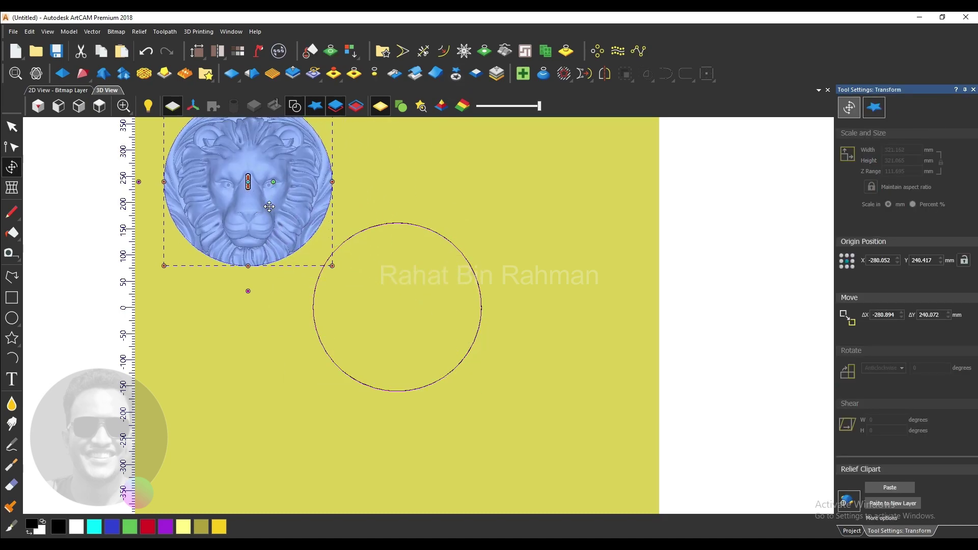
{"action": "left_click_drag", "start_coordinate": [287, 204], "coordinate": [258, 206]}
{"action": "scroll", "coordinate": [179, 157], "scroll_direction": "down", "scroll_amount": 2}
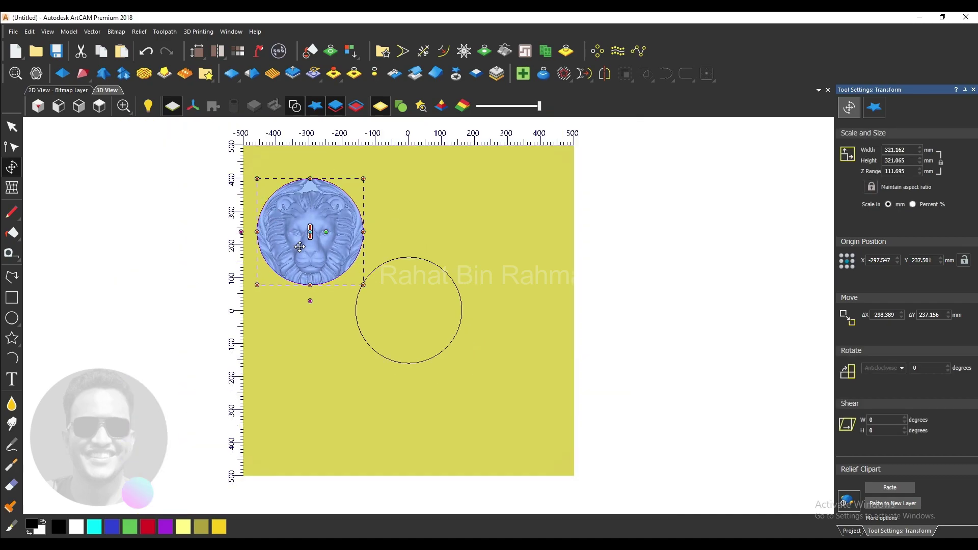
{"action": "left_click_drag", "start_coordinate": [298, 262], "coordinate": [298, 422]}
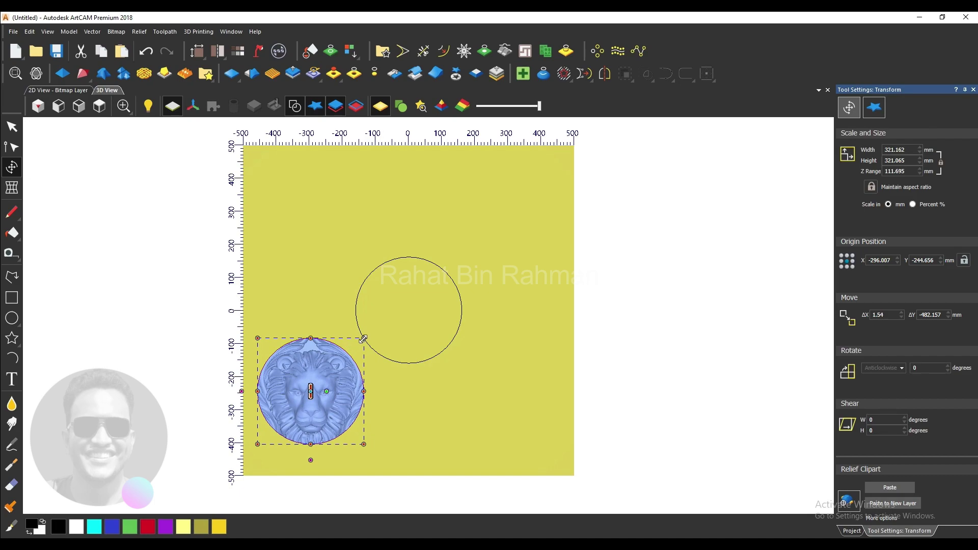
{"action": "left_click_drag", "start_coordinate": [363, 339], "coordinate": [344, 359]}
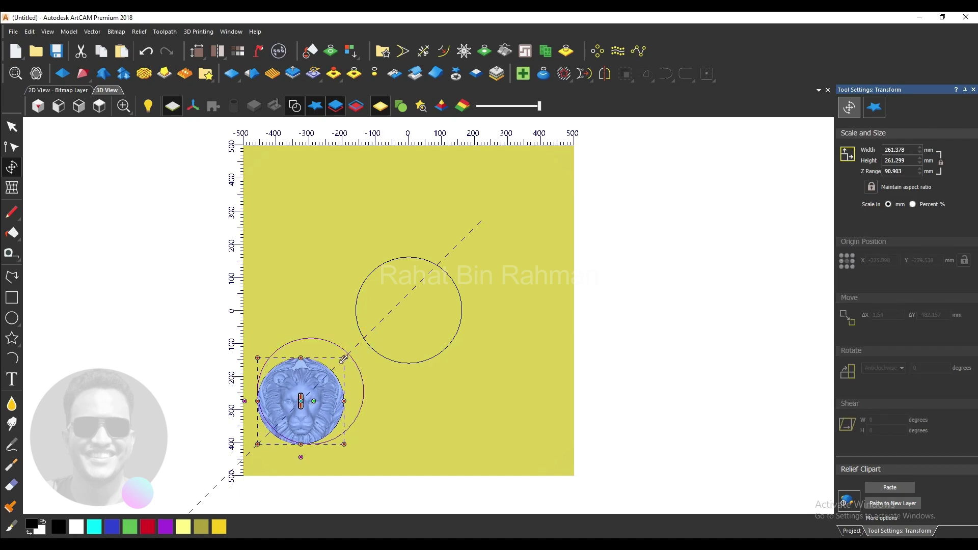
{"action": "left_click_drag", "start_coordinate": [312, 400], "coordinate": [305, 412]}
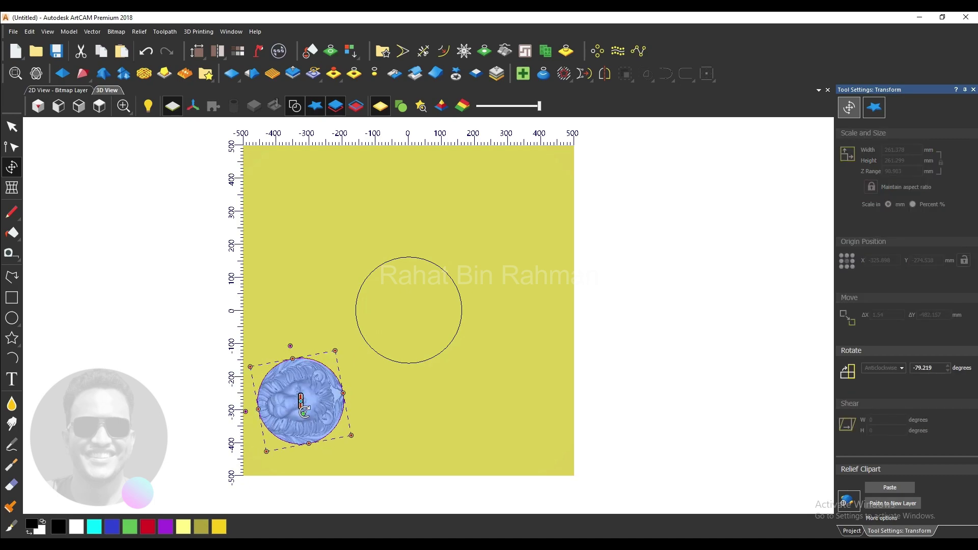
{"action": "key", "text": "Escape"}
{"action": "key", "text": "ctrl+z"}
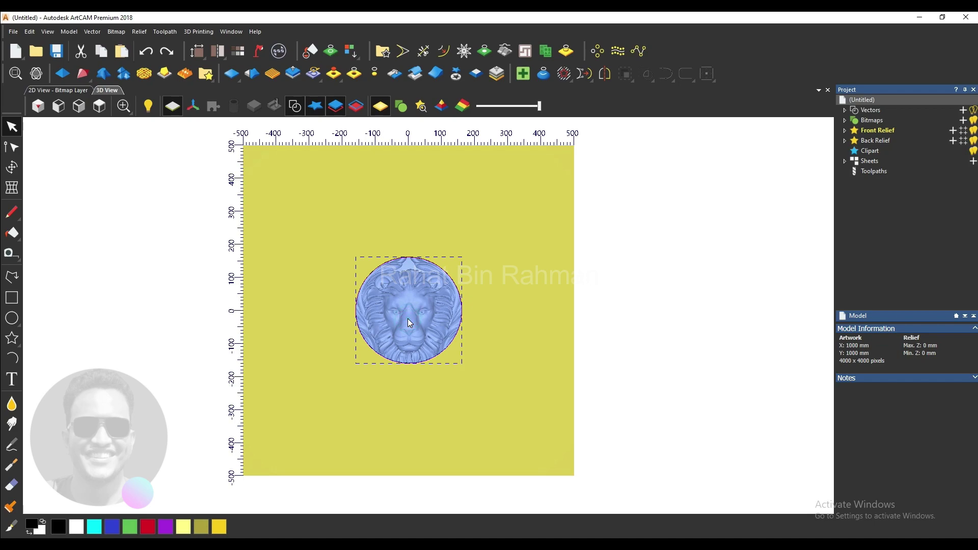
Step: Move the medallion clipart into the lower-left corner, scale it to about 160 mm, and paste
{"action": "left_click", "coordinate": [11, 167]}
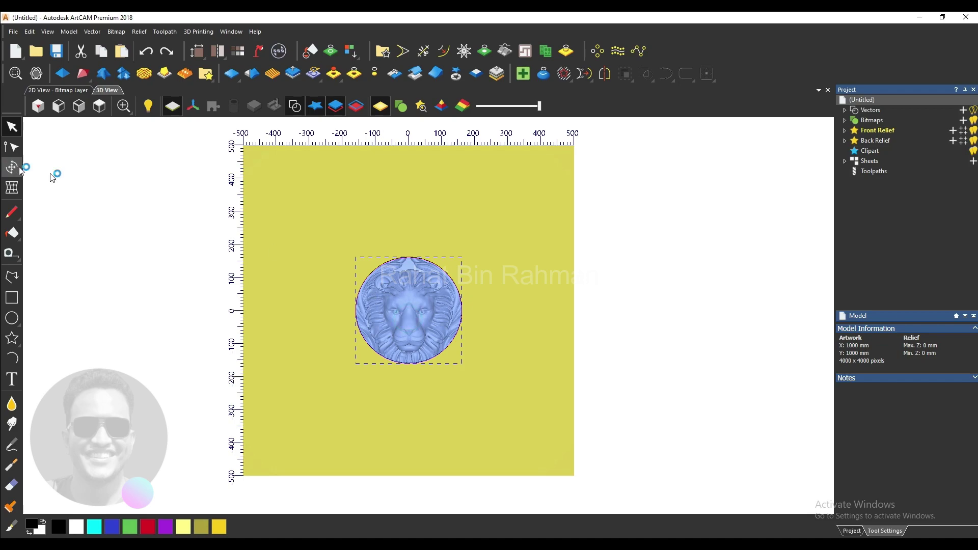
{"action": "left_click", "coordinate": [398, 294]}
{"action": "left_click_drag", "start_coordinate": [397, 294], "coordinate": [300, 407]}
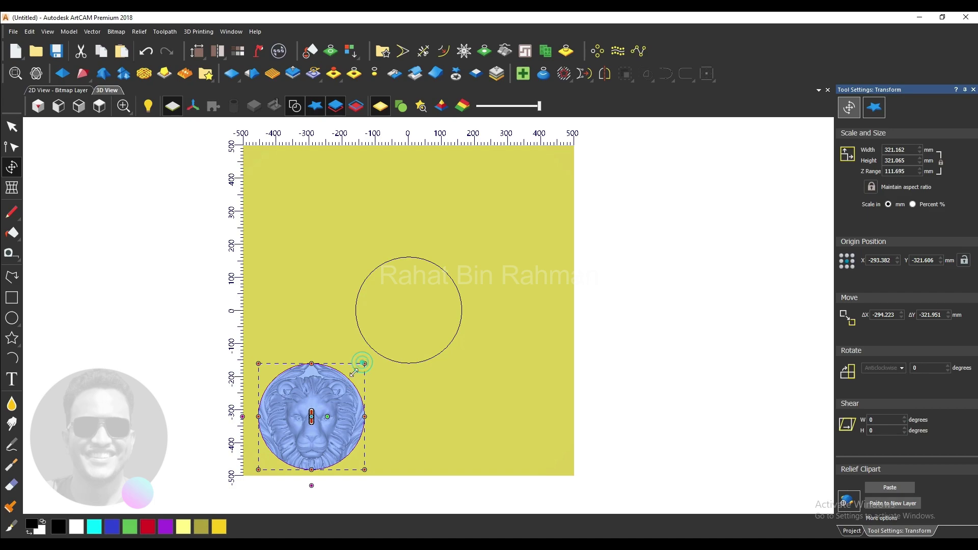
{"action": "left_click_drag", "start_coordinate": [355, 373], "coordinate": [312, 418]}
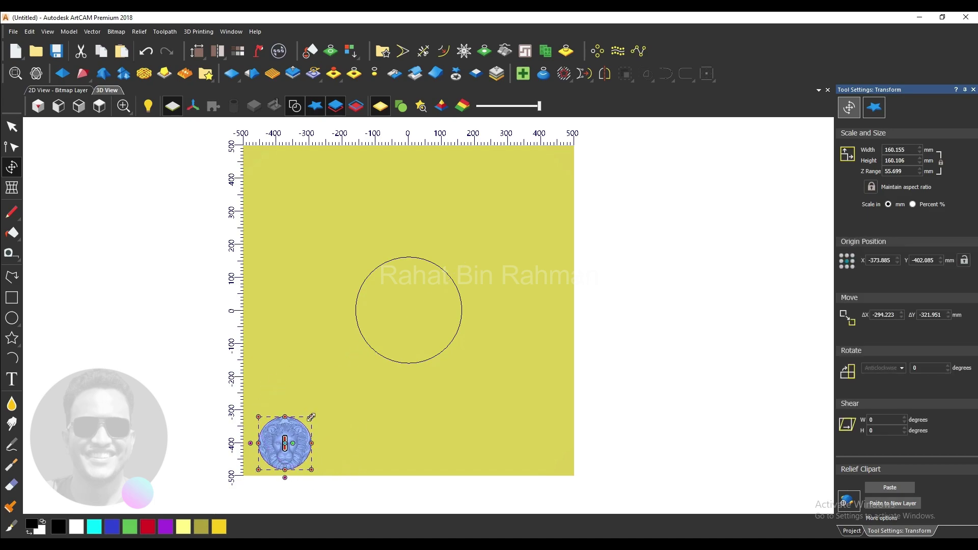
{"action": "scroll", "coordinate": [284, 476], "scroll_direction": "up", "scroll_amount": 1}
{"action": "scroll", "coordinate": [284, 474], "scroll_direction": "up", "scroll_amount": 1}
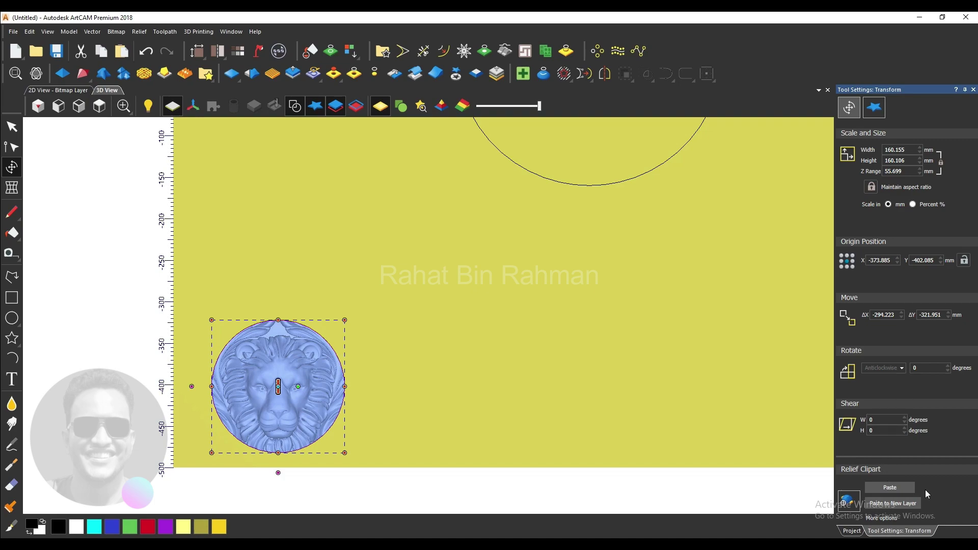
{"action": "left_click", "coordinate": [902, 488]}
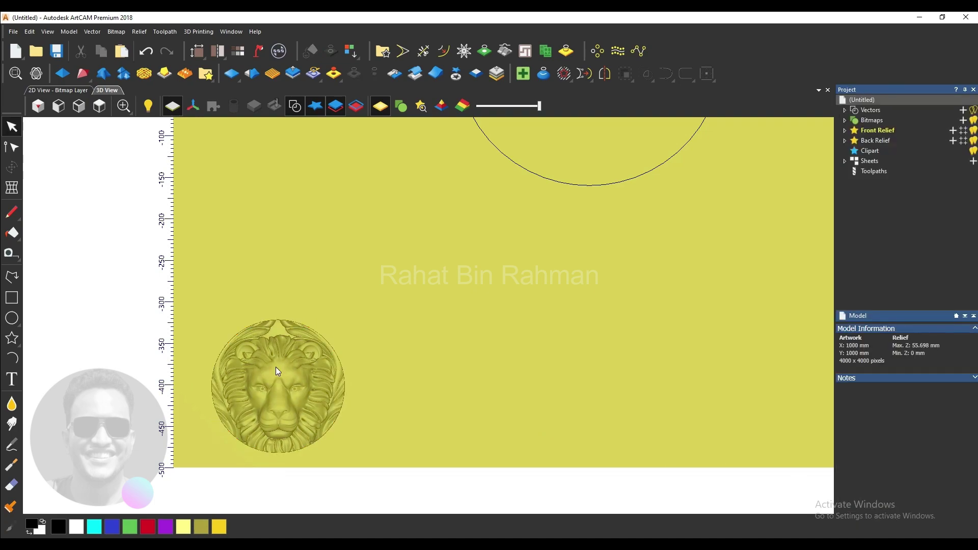
{"action": "scroll", "coordinate": [390, 365], "scroll_direction": "down", "scroll_amount": 2}
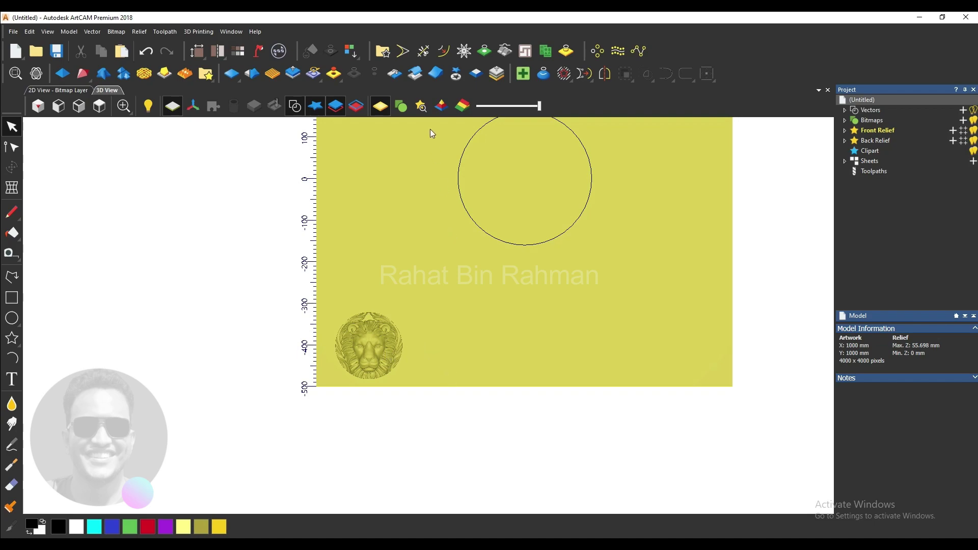
Step: Bring up the Relief Mirror Merge options
{"action": "left_click", "coordinate": [395, 74]}
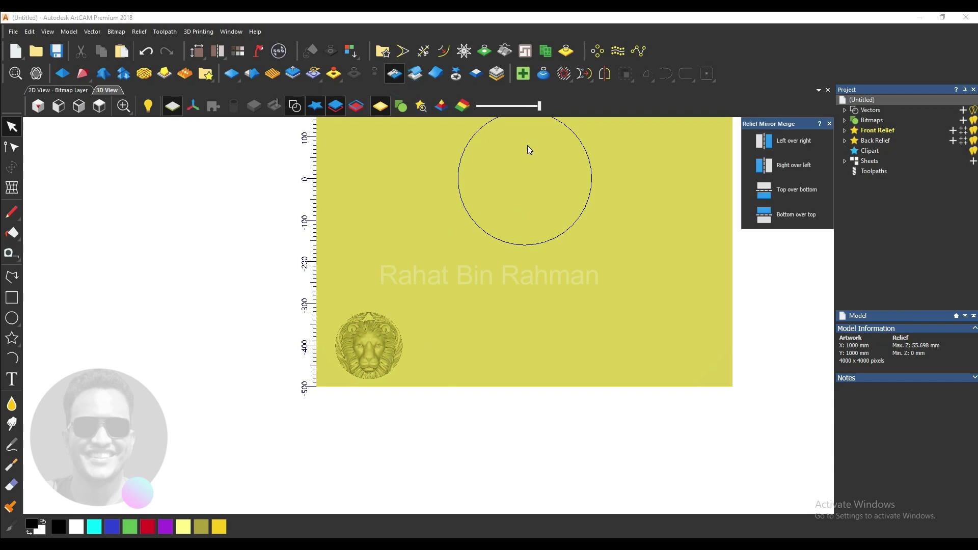
{"action": "scroll", "coordinate": [480, 359], "scroll_direction": "down", "scroll_amount": 2}
{"action": "scroll", "coordinate": [424, 305], "scroll_direction": "down", "scroll_amount": 2}
{"action": "scroll", "coordinate": [458, 308], "scroll_direction": "down", "scroll_amount": 3}
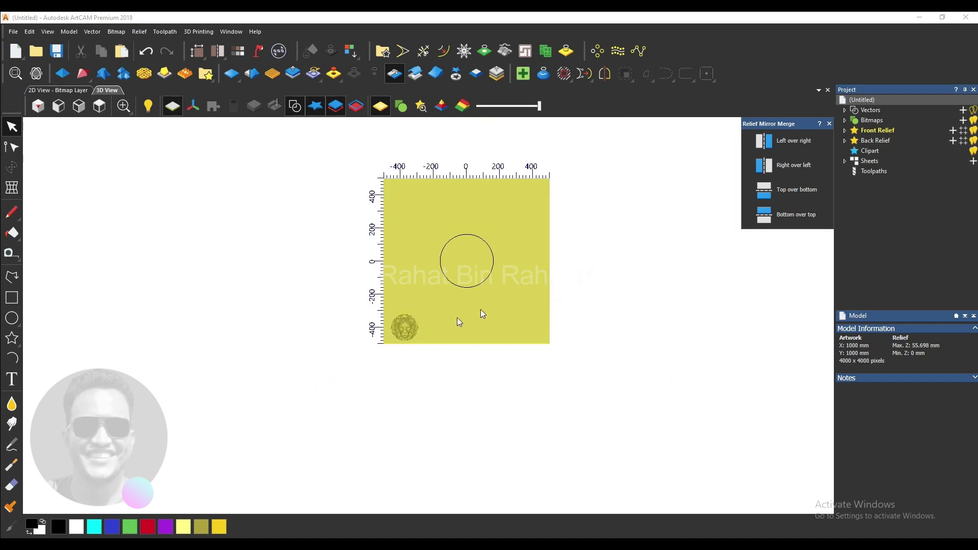
{"action": "scroll", "coordinate": [565, 194], "scroll_direction": "up", "scroll_amount": 2}
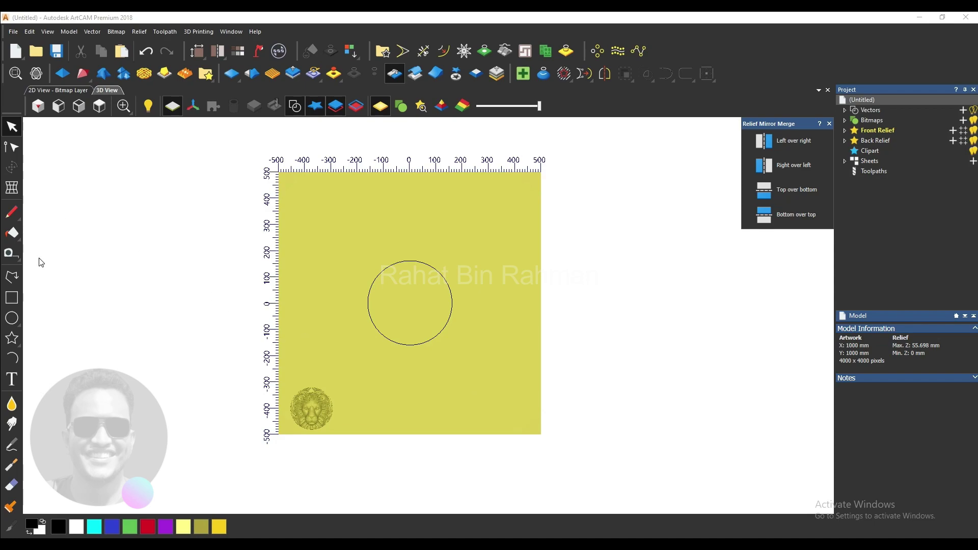
Step: Draw a horizontal polyline at Y=0 across the full width of the relief
{"action": "left_click", "coordinate": [18, 283]}
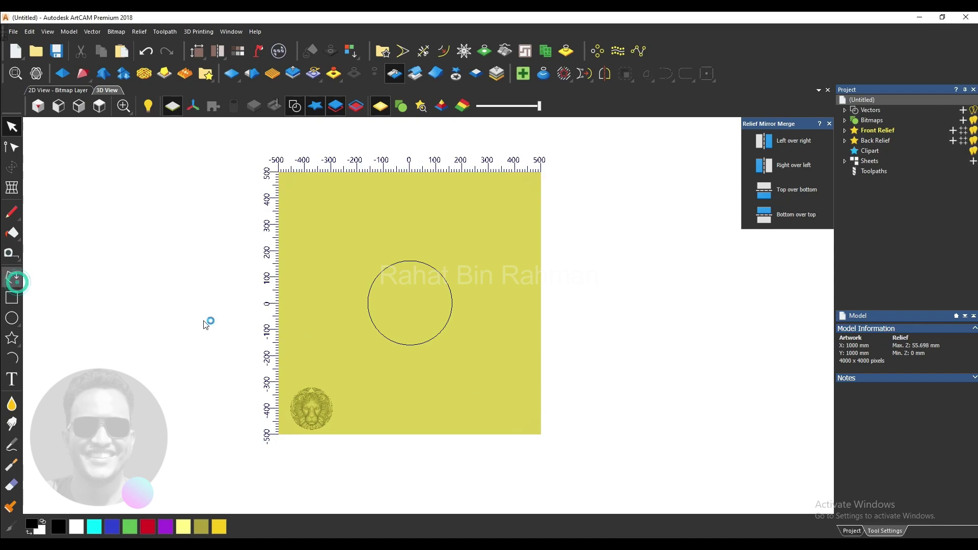
{"action": "left_click", "coordinate": [267, 304]}
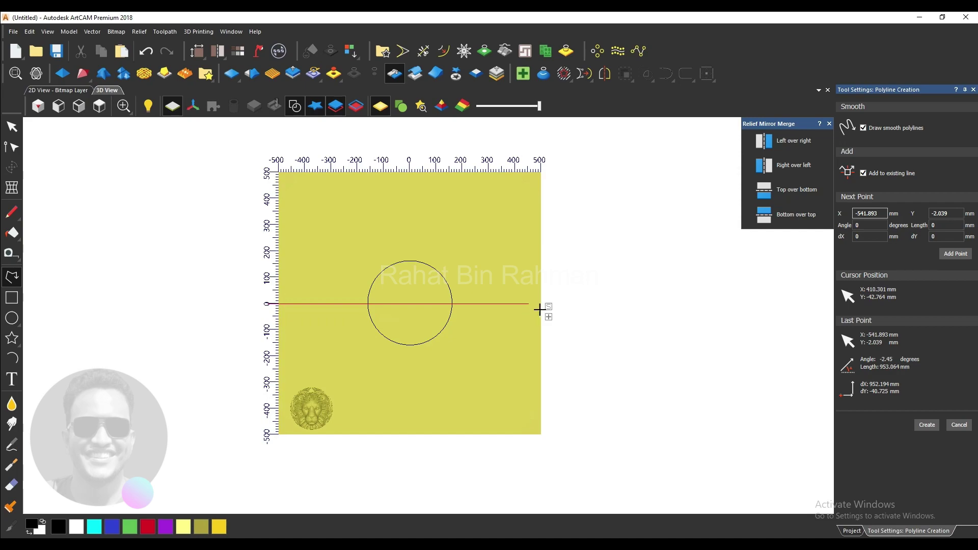
{"action": "left_click", "coordinate": [568, 303]}
{"action": "key", "text": "Escape"}
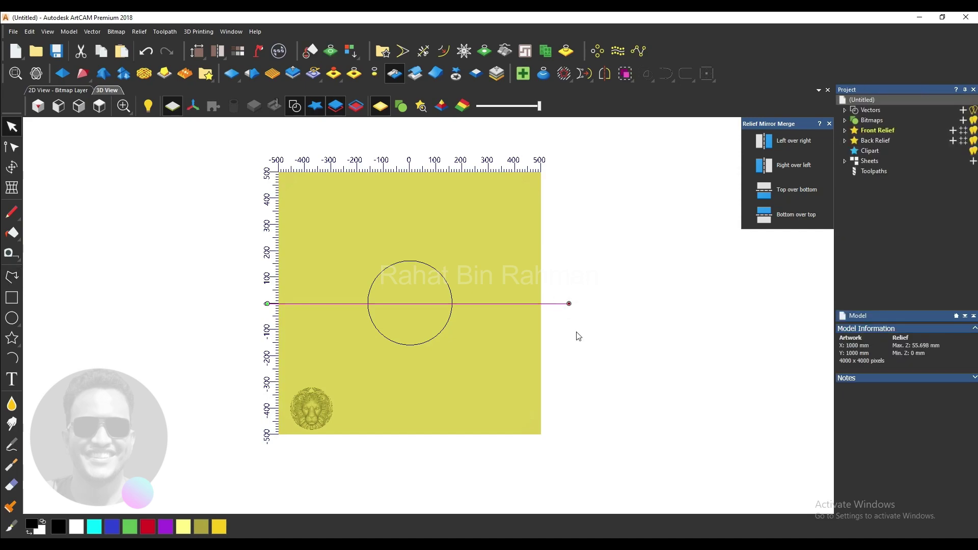
{"action": "left_click", "coordinate": [577, 332]}
{"action": "right_click", "coordinate": [555, 305]}
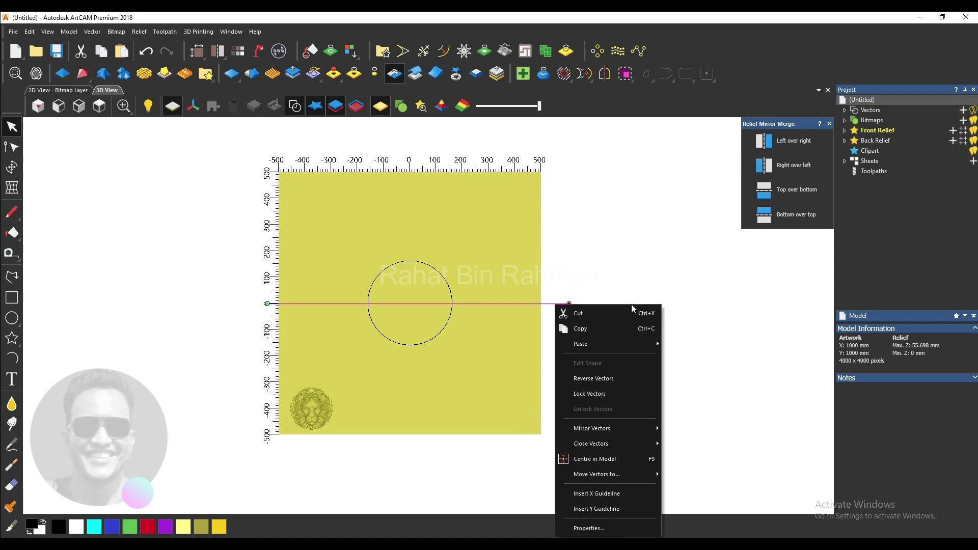
{"action": "left_click", "coordinate": [610, 327]}
{"action": "right_click", "coordinate": [518, 287]}
{"action": "mouse_move", "coordinate": [566, 325]}
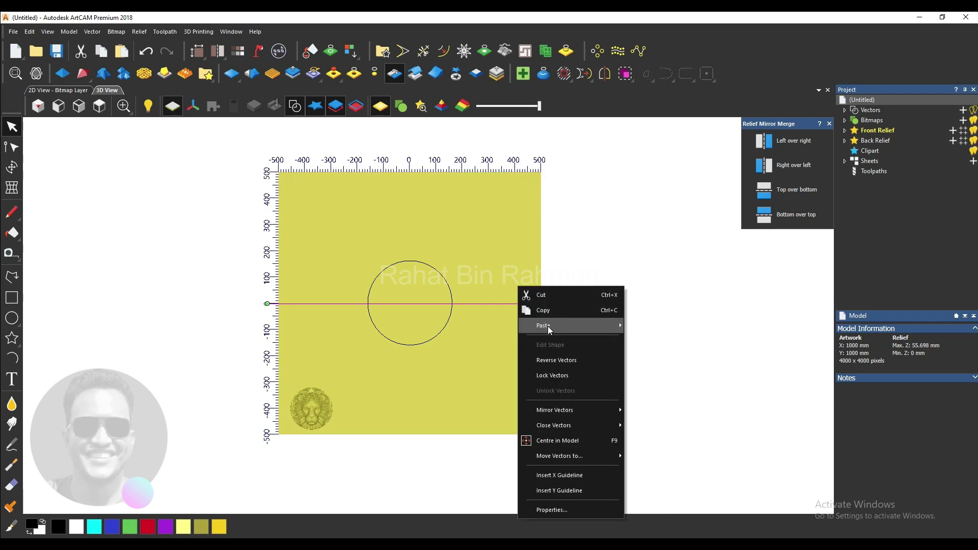
{"action": "left_click", "coordinate": [655, 329]}
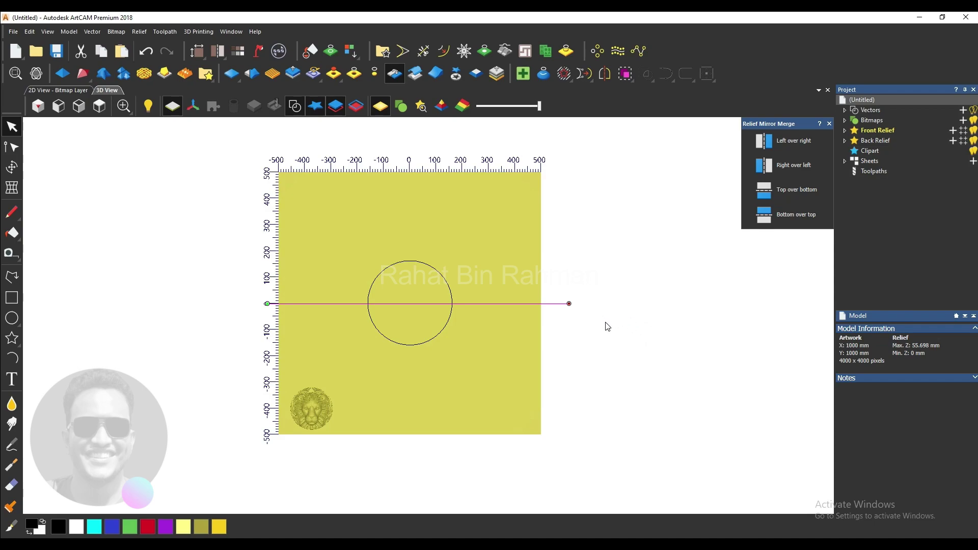
{"action": "left_click", "coordinate": [580, 316]}
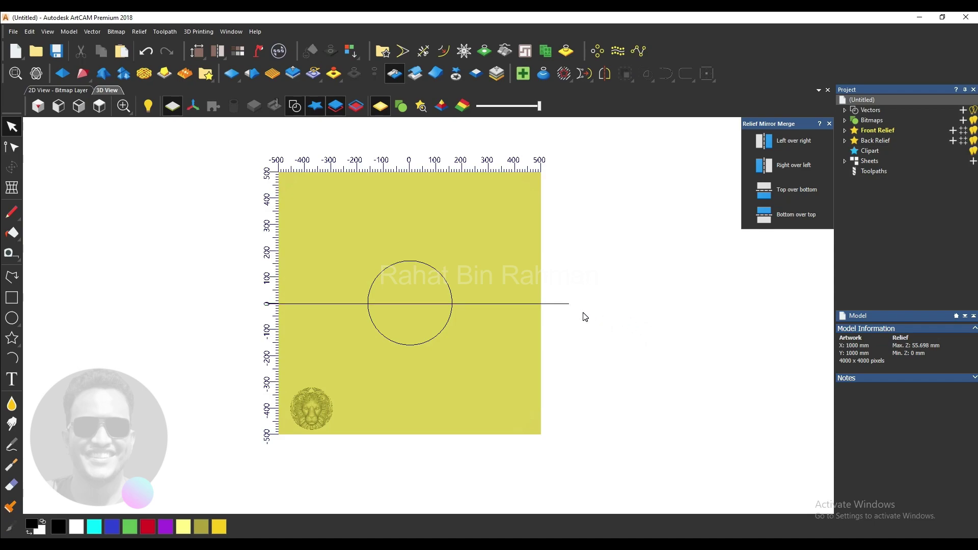
Step: Draw a vertical polyline from (0,500) to (0,-500) through the central circle
{"action": "left_click", "coordinate": [11, 277]}
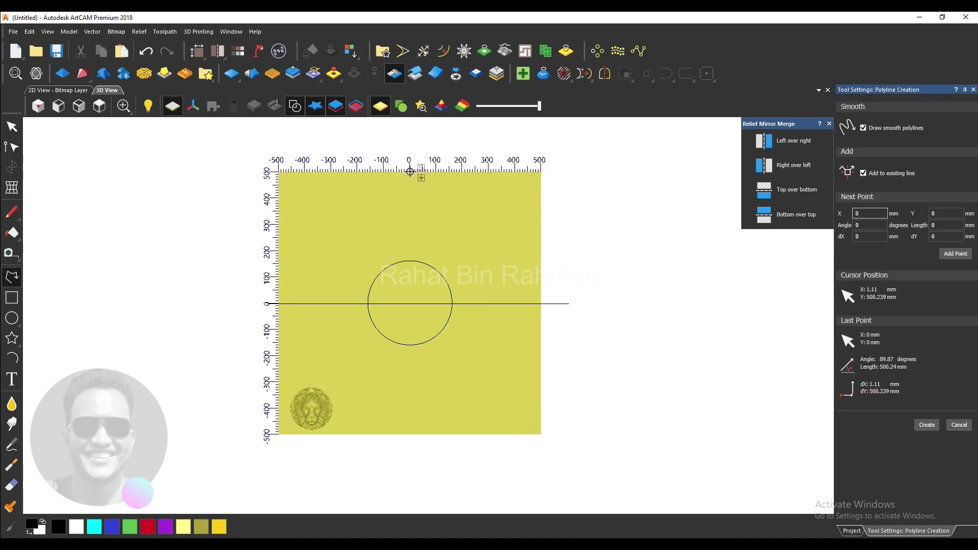
{"action": "key", "text": "alt"}
{"action": "key", "text": "alt"}
{"action": "key", "text": "alt"}
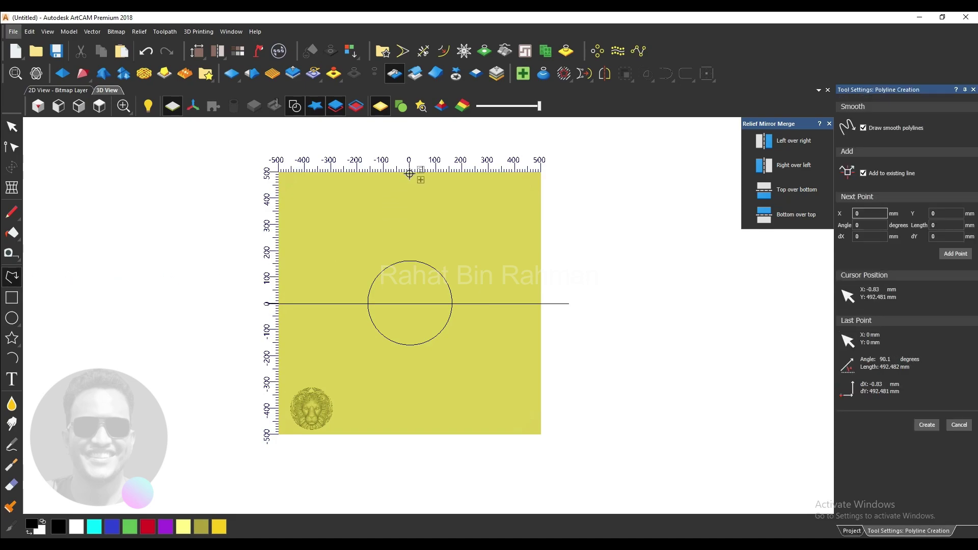
{"action": "left_click", "coordinate": [409, 174]}
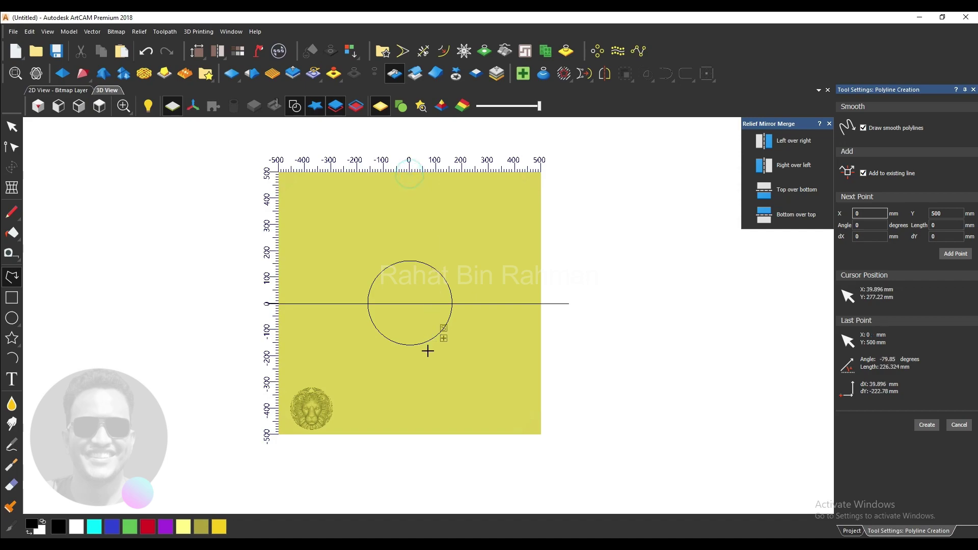
{"action": "left_click", "coordinate": [409, 444]}
{"action": "key", "text": "Escape"}
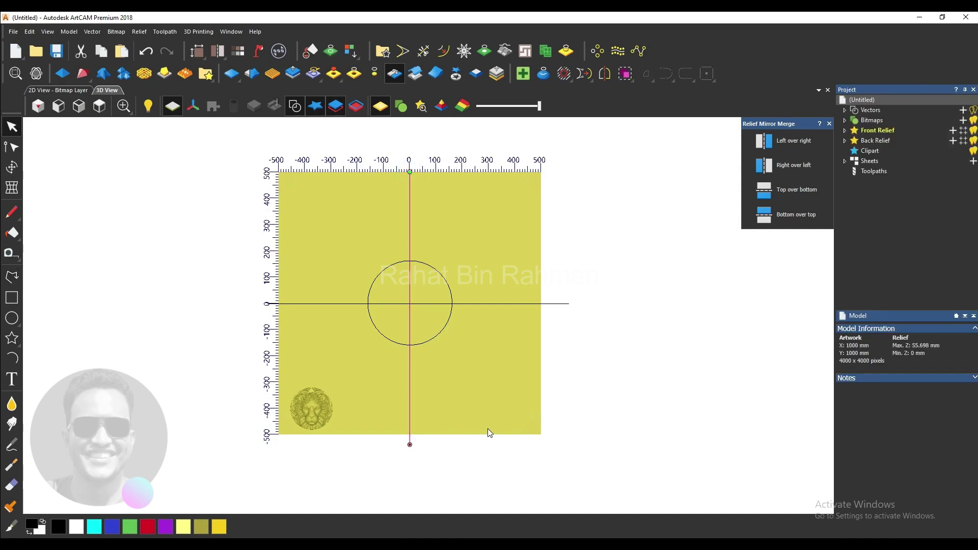
{"action": "left_click", "coordinate": [491, 426]}
{"action": "scroll", "coordinate": [490, 397], "scroll_direction": "up", "scroll_amount": 1}
{"action": "scroll", "coordinate": [441, 264], "scroll_direction": "down", "scroll_amount": 1}
Step: Mirror merge Bottom over top, copying the lower-left medallion to the upper-left
{"action": "scroll", "coordinate": [454, 295], "scroll_direction": "up", "scroll_amount": 1}
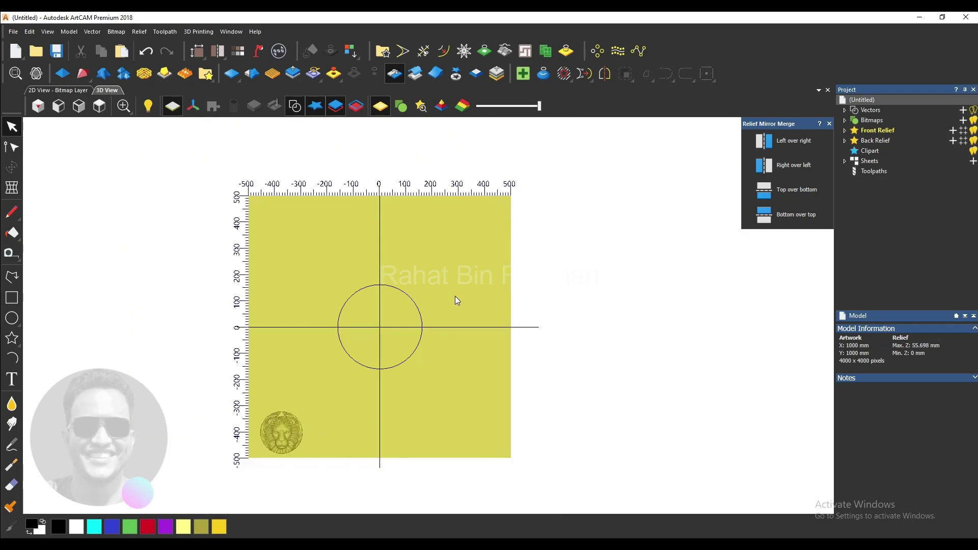
{"action": "scroll", "coordinate": [359, 411], "scroll_direction": "down", "scroll_amount": 2}
{"action": "scroll", "coordinate": [359, 412], "scroll_direction": "up", "scroll_amount": 1}
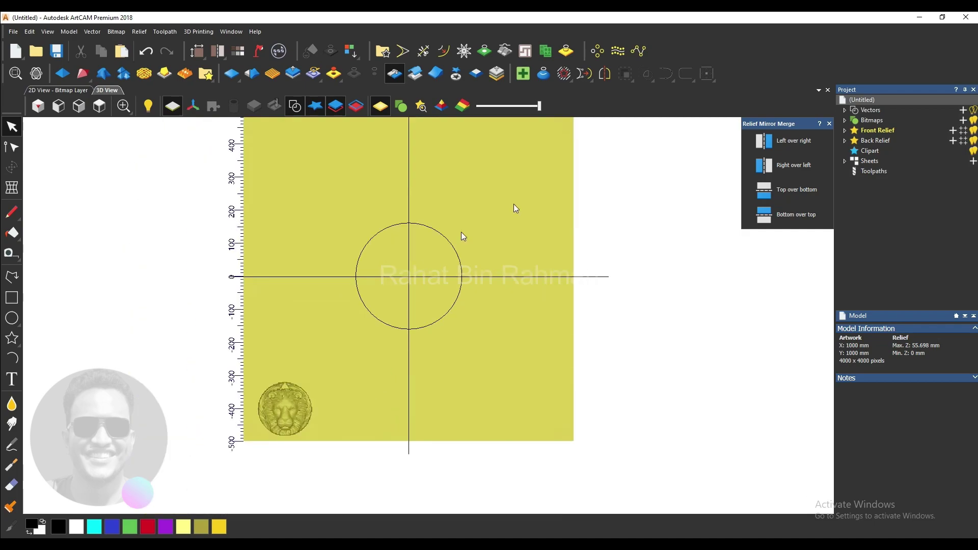
{"action": "left_click", "coordinate": [781, 224]}
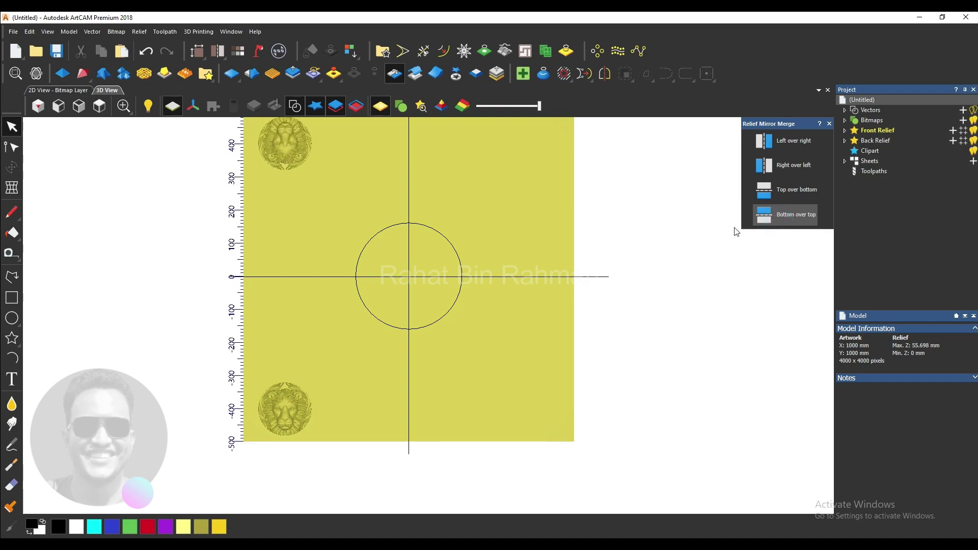
{"action": "scroll", "coordinate": [497, 303], "scroll_direction": "down", "scroll_amount": 1}
{"action": "scroll", "coordinate": [435, 175], "scroll_direction": "up", "scroll_amount": 1}
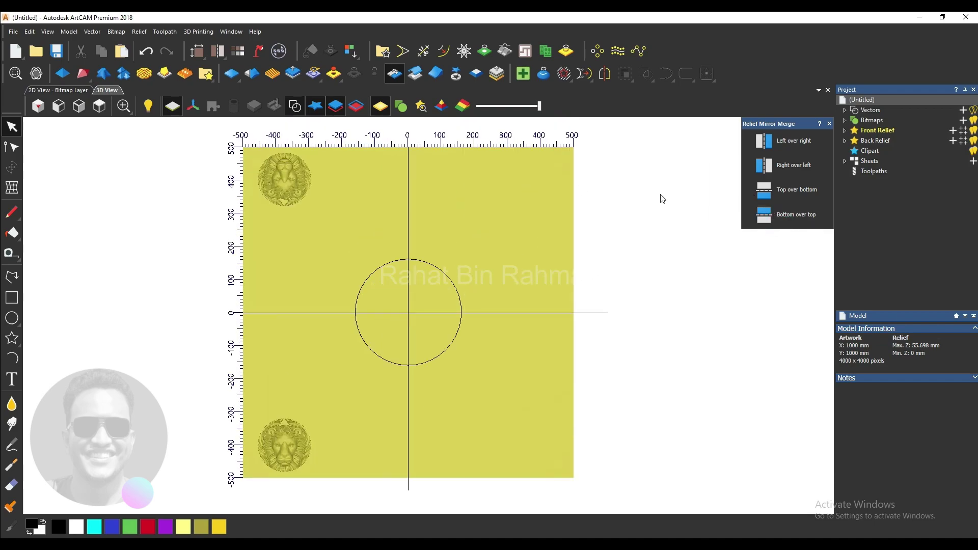
Step: Mirror merge Left over right, copying both left medallions onto the right side
{"action": "left_click", "coordinate": [796, 145]}
{"action": "scroll", "coordinate": [492, 250], "scroll_direction": "up", "scroll_amount": 1}
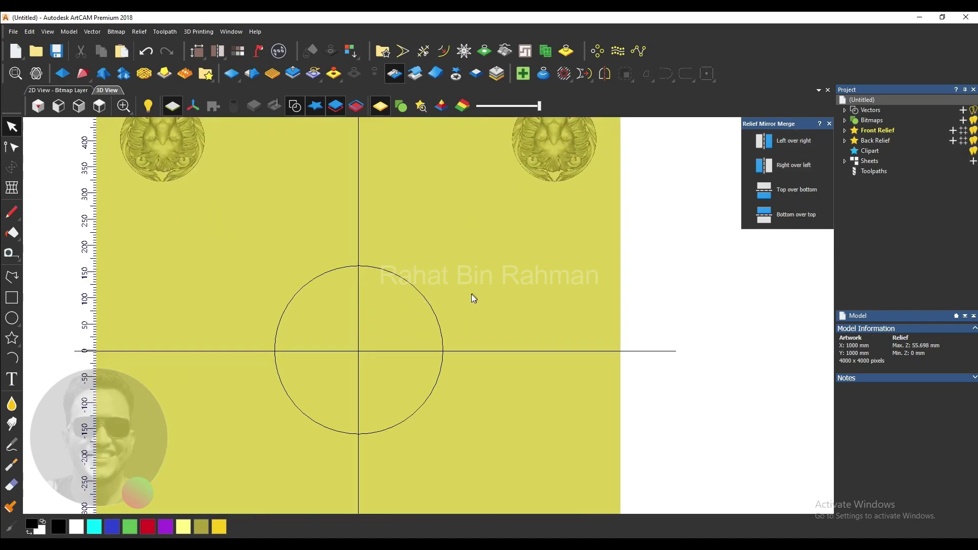
{"action": "scroll", "coordinate": [471, 295], "scroll_direction": "down", "scroll_amount": 2}
{"action": "scroll", "coordinate": [434, 419], "scroll_direction": "up", "scroll_amount": 1}
{"action": "scroll", "coordinate": [439, 411], "scroll_direction": "up", "scroll_amount": 1}
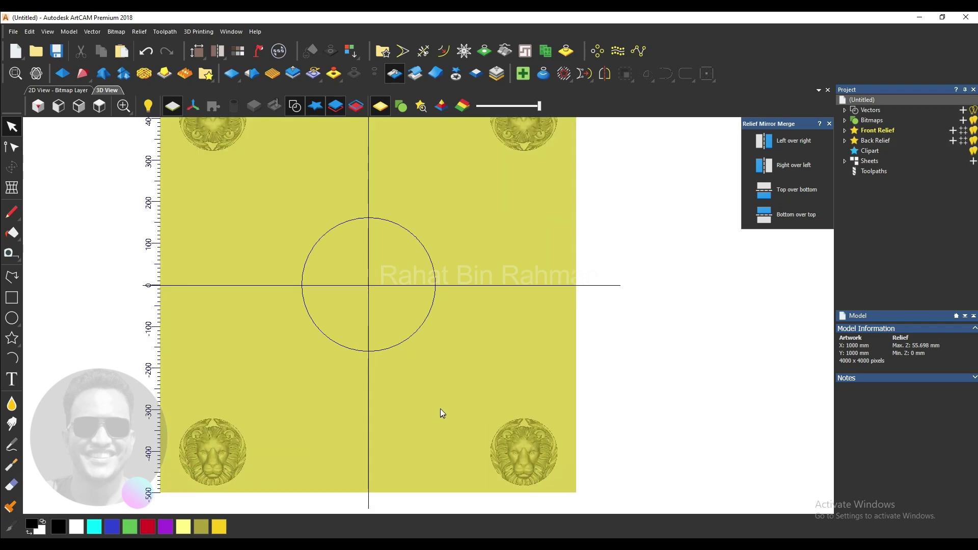
{"action": "scroll", "coordinate": [440, 409], "scroll_direction": "down", "scroll_amount": 2}
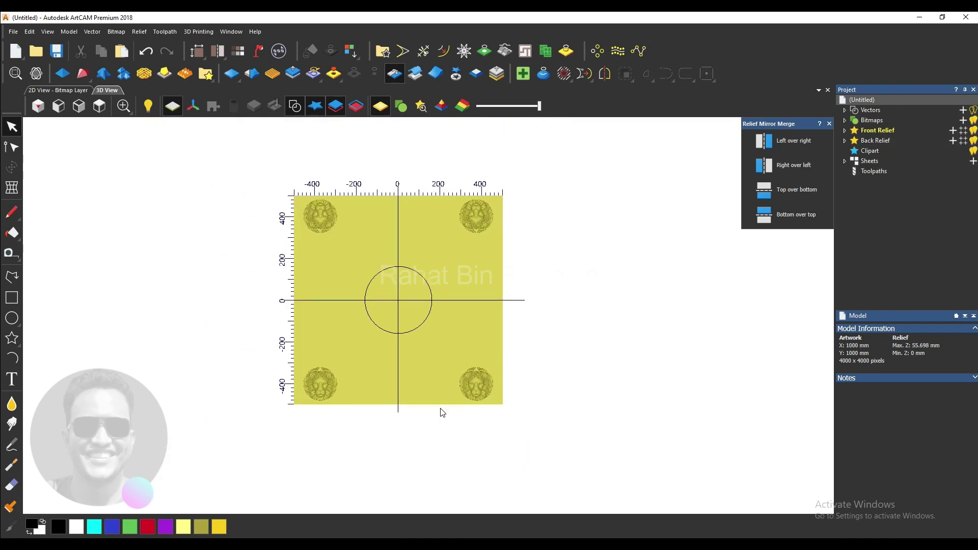
{"action": "scroll", "coordinate": [445, 396], "scroll_direction": "up", "scroll_amount": 2}
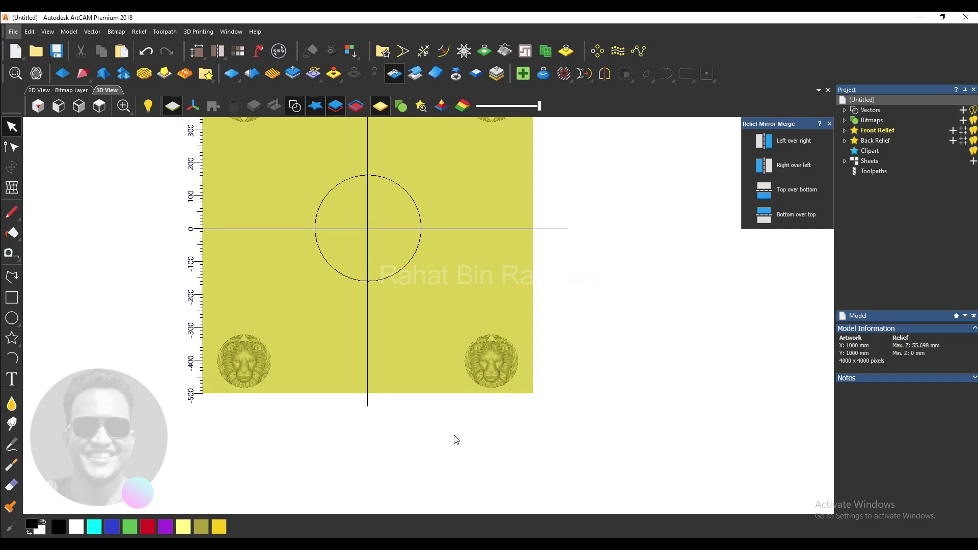
{"action": "scroll", "coordinate": [456, 439], "scroll_direction": "down", "scroll_amount": 2}
{"action": "scroll", "coordinate": [392, 175], "scroll_direction": "up", "scroll_amount": 2}
{"action": "scroll", "coordinate": [458, 304], "scroll_direction": "down", "scroll_amount": 2}
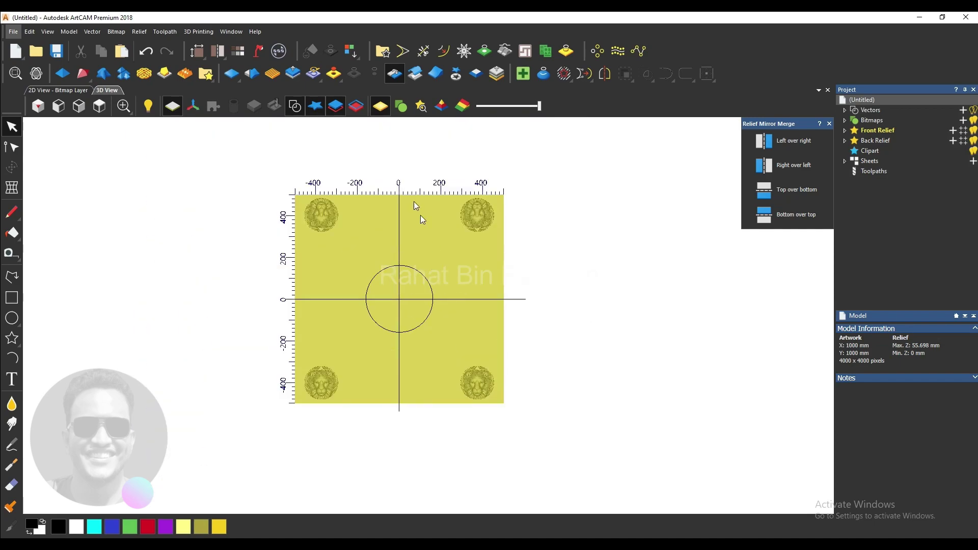
{"action": "scroll", "coordinate": [417, 224], "scroll_direction": "up", "scroll_amount": 2}
{"action": "scroll", "coordinate": [424, 268], "scroll_direction": "down", "scroll_amount": 2}
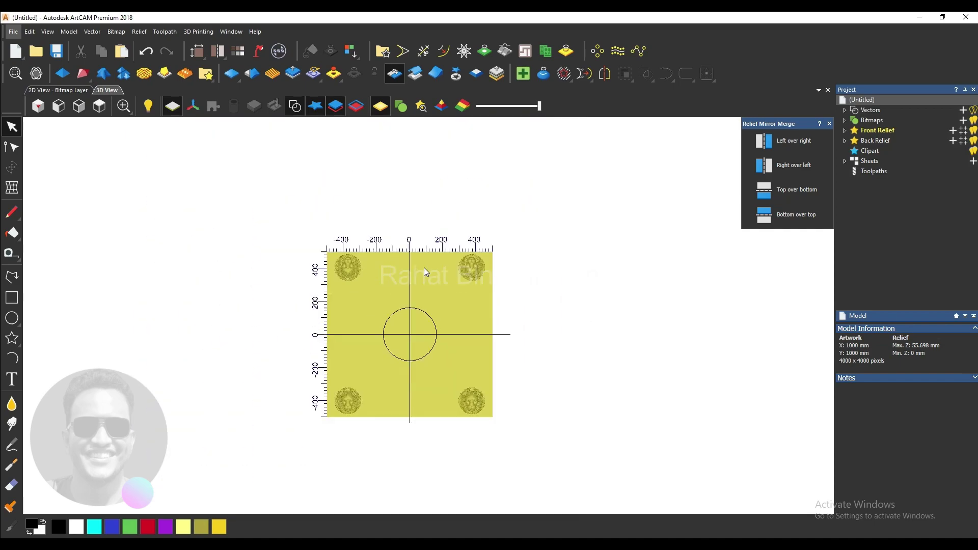
{"action": "scroll", "coordinate": [411, 380], "scroll_direction": "up", "scroll_amount": 1}
{"action": "scroll", "coordinate": [411, 380], "scroll_direction": "up", "scroll_amount": 1}
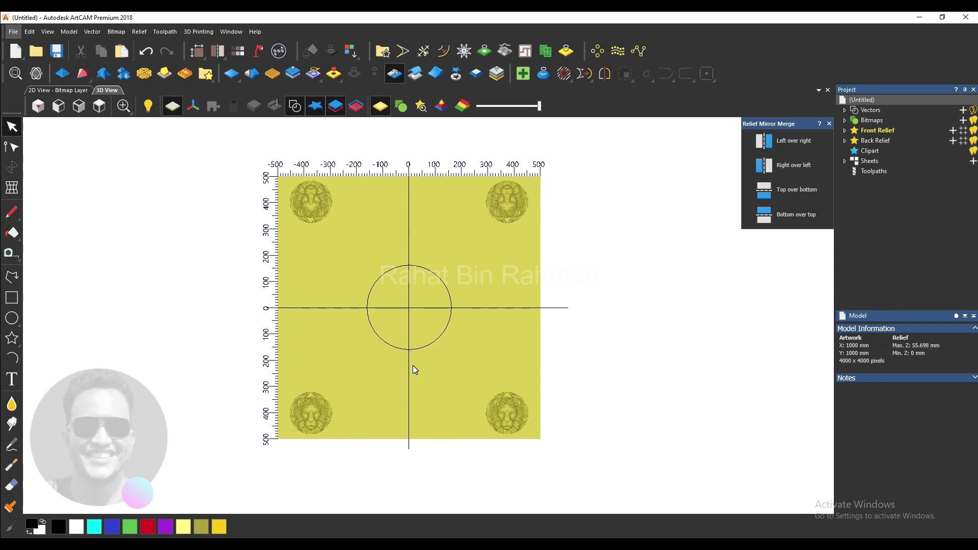
{"action": "scroll", "coordinate": [413, 365], "scroll_direction": "up", "scroll_amount": 2}
{"action": "scroll", "coordinate": [411, 397], "scroll_direction": "down", "scroll_amount": 1}
{"action": "scroll", "coordinate": [410, 395], "scroll_direction": "down", "scroll_amount": 1}
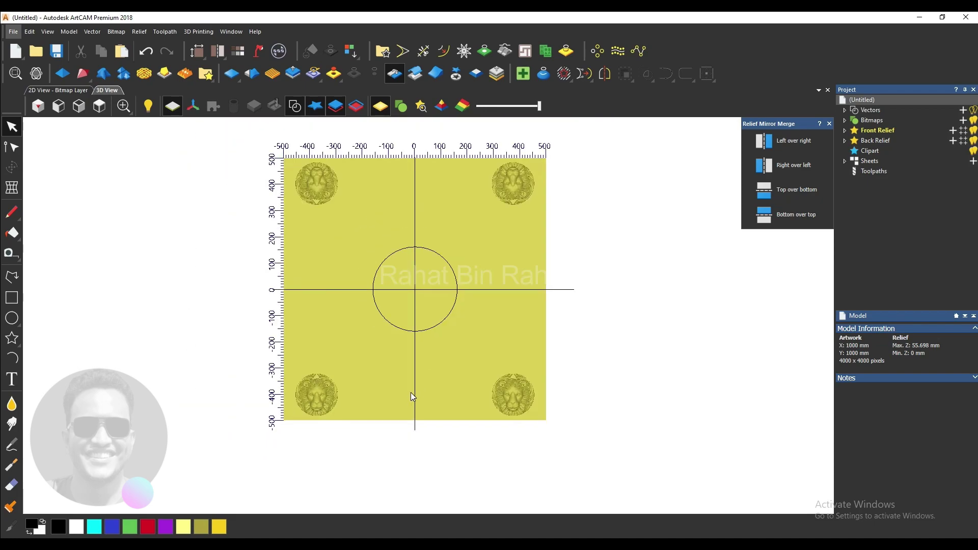